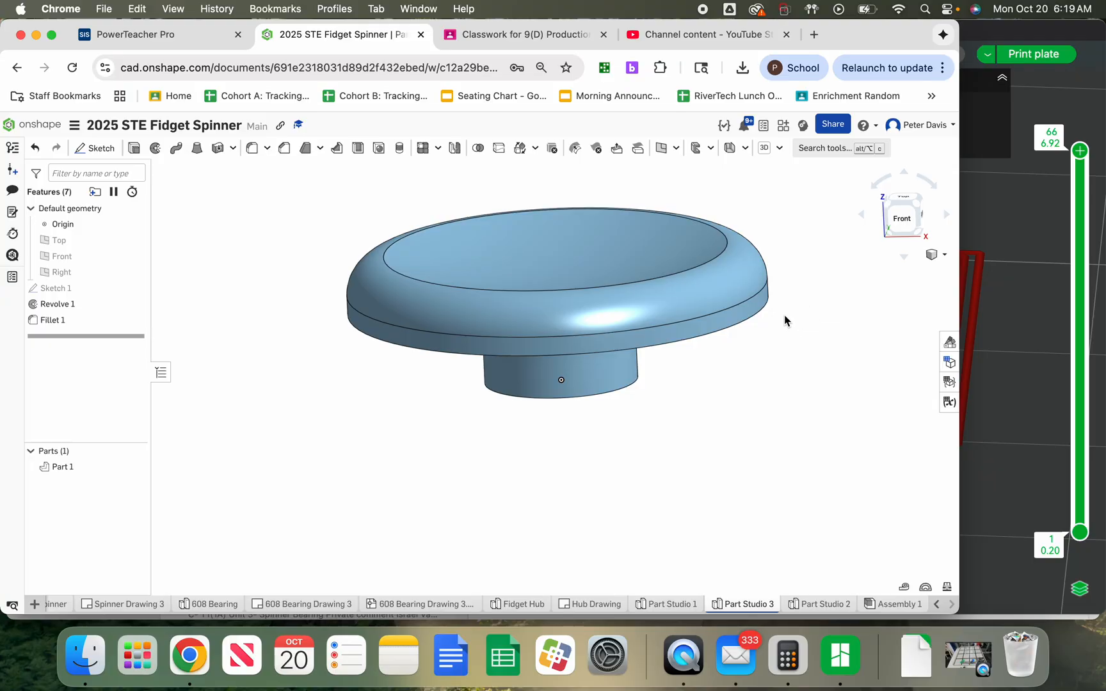
Create a construction plane offset 15 mm from the Front plane
left_click(83, 260)
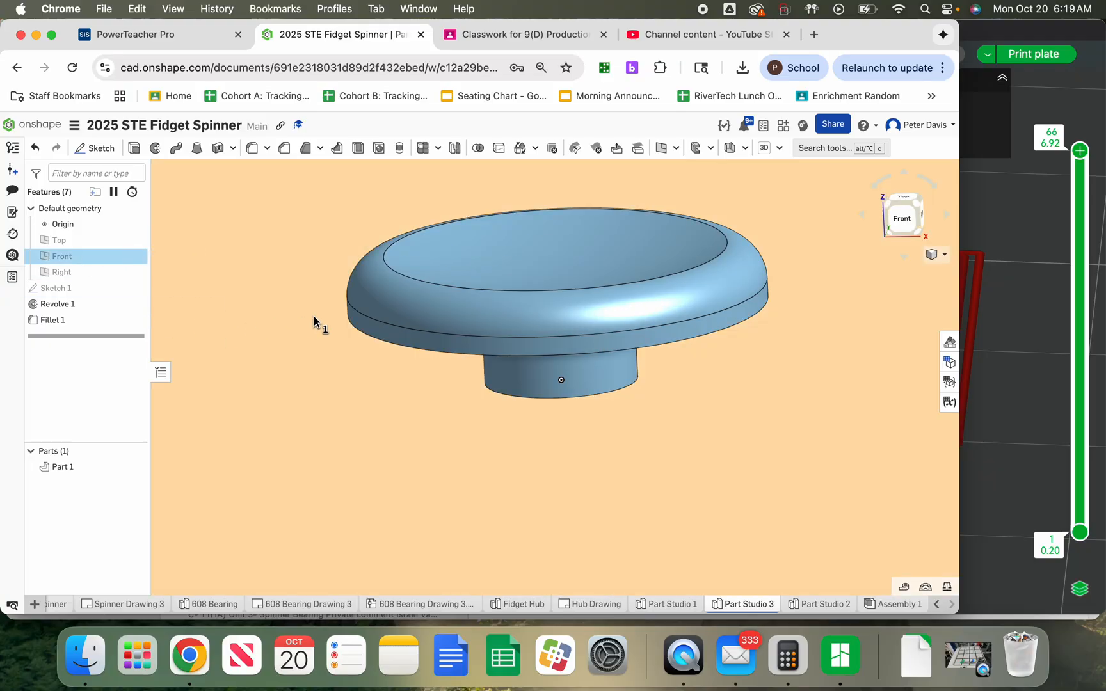
scroll(293, 362, "down", 10)
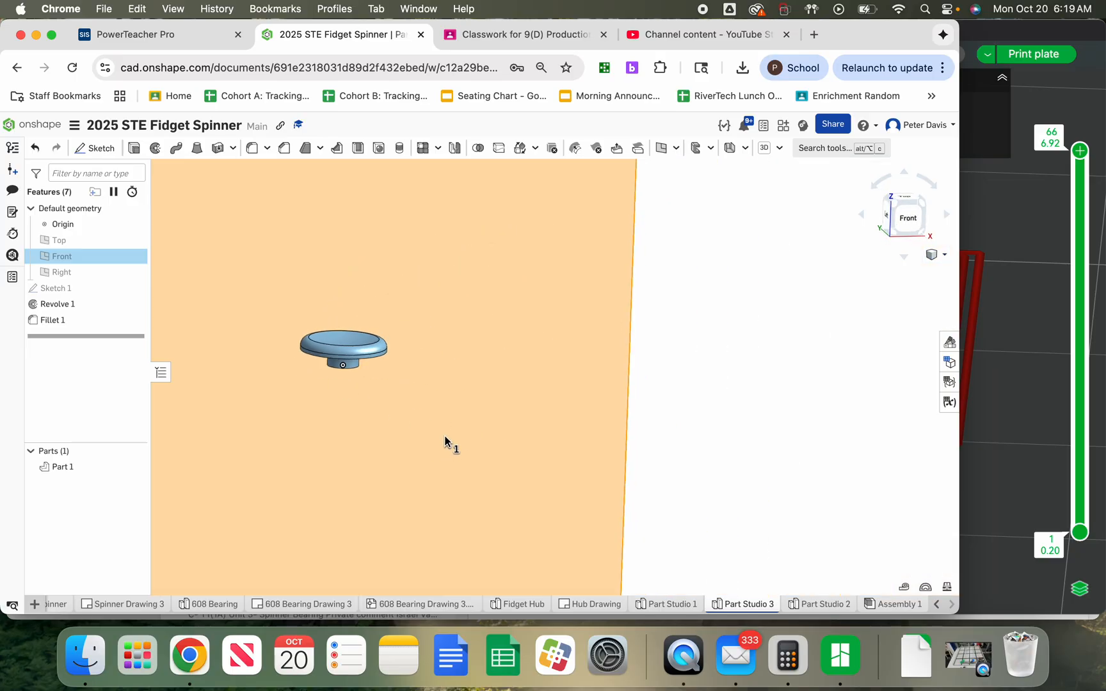
right_click_drag(447, 444, 508, 439)
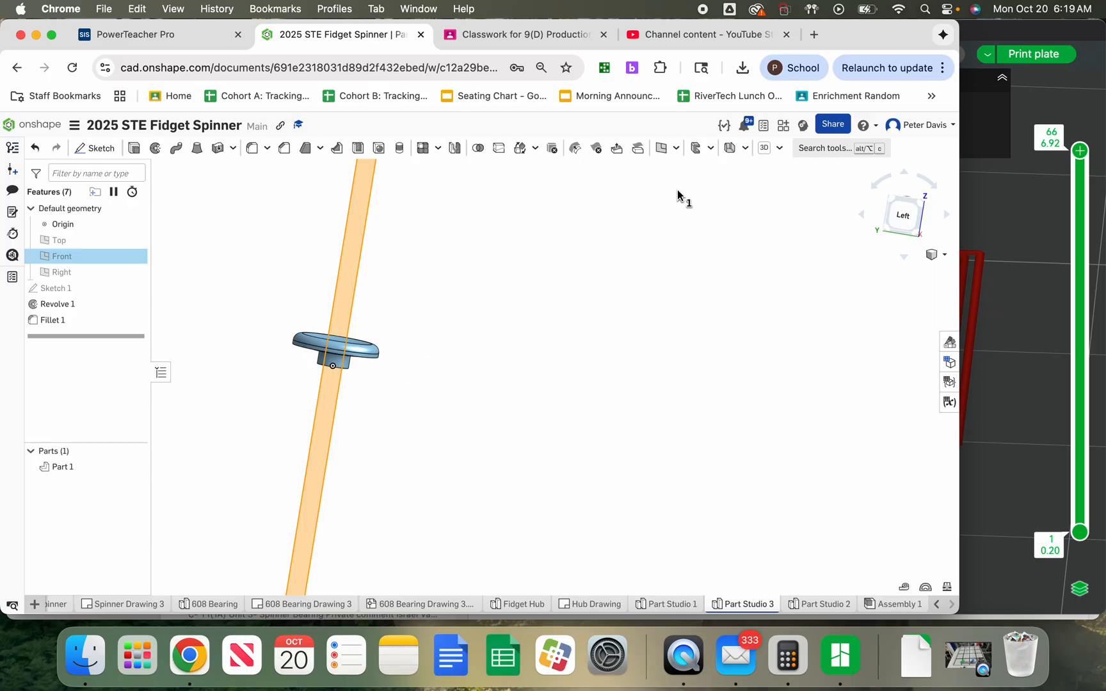
left_click(662, 151)
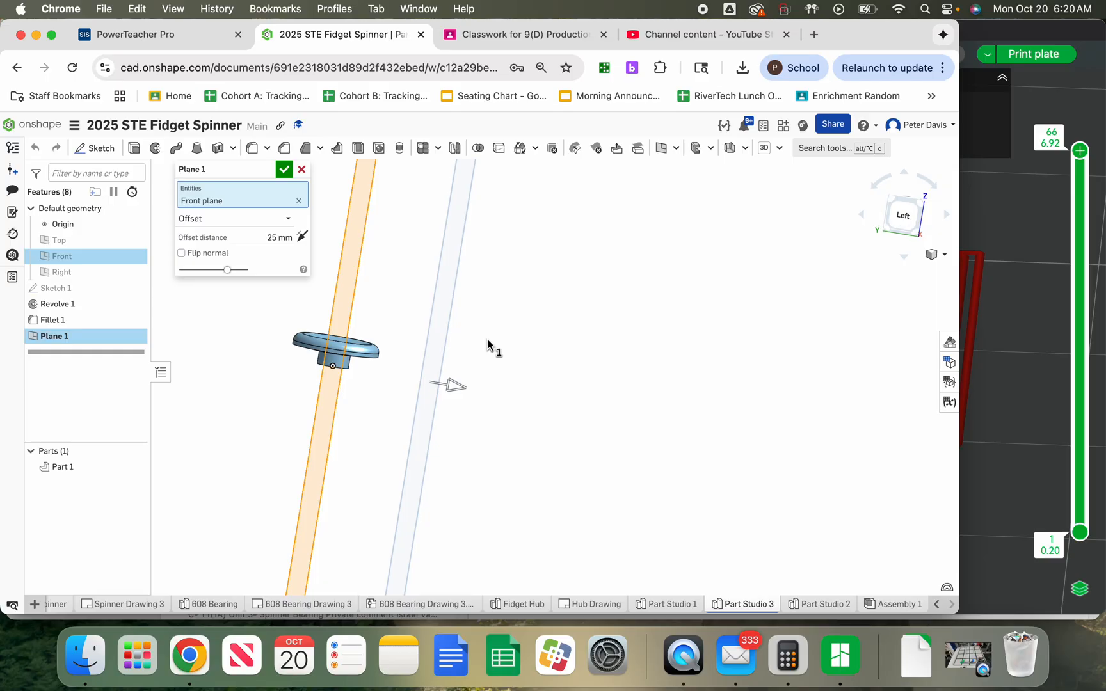
left_click(285, 219)
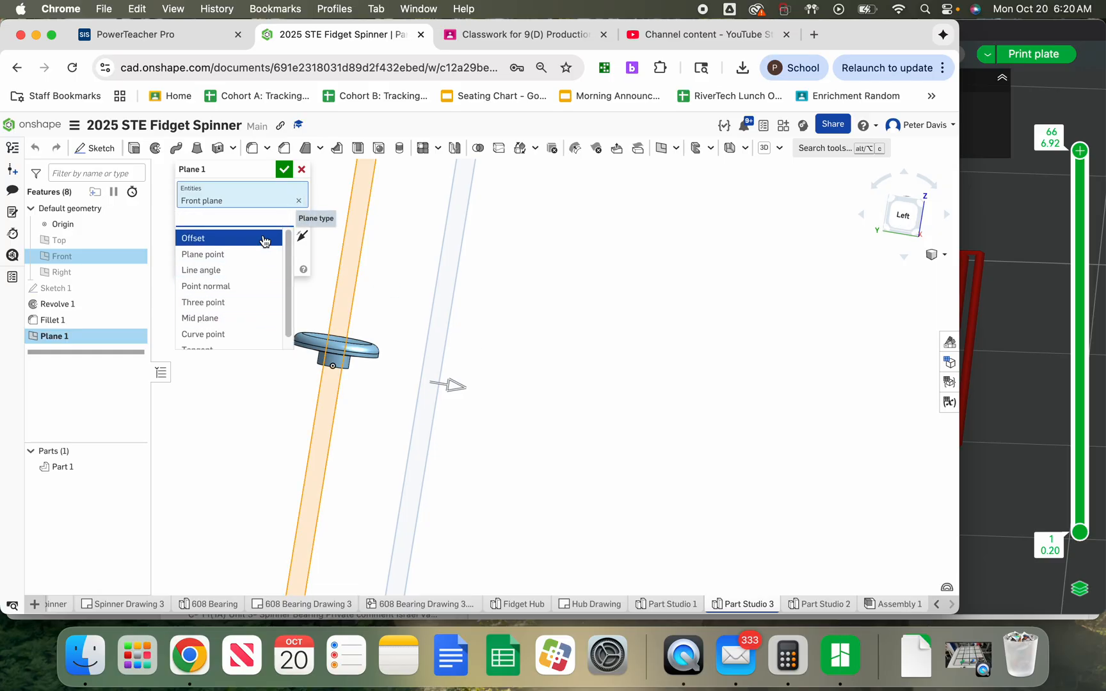
left_click(204, 245)
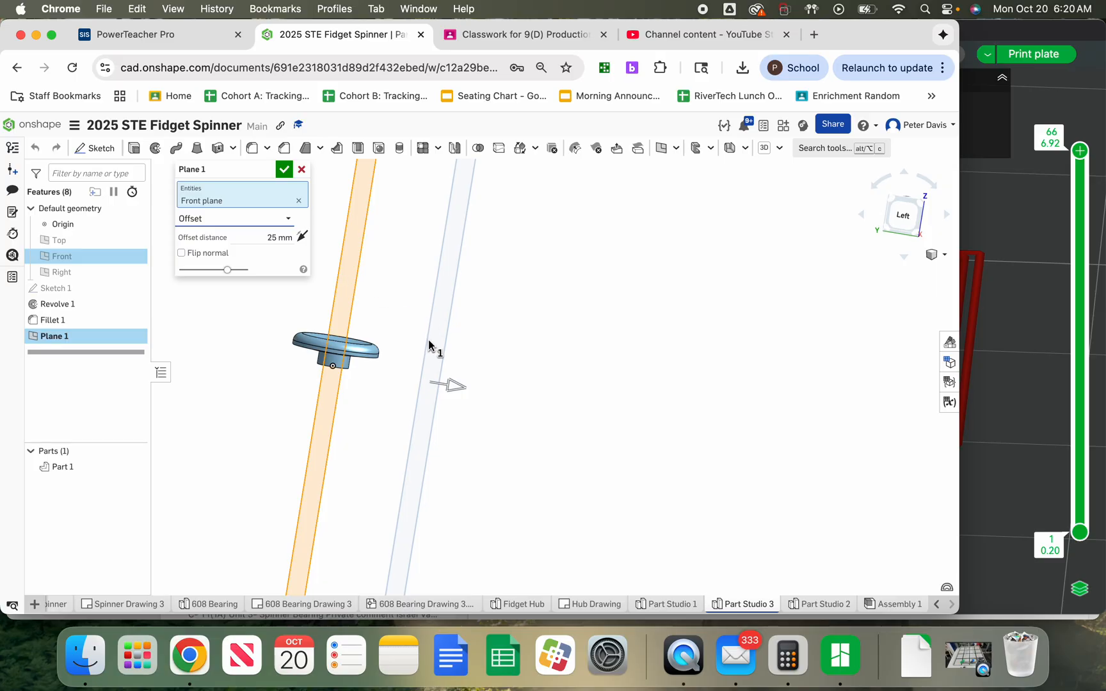
left_click(264, 240)
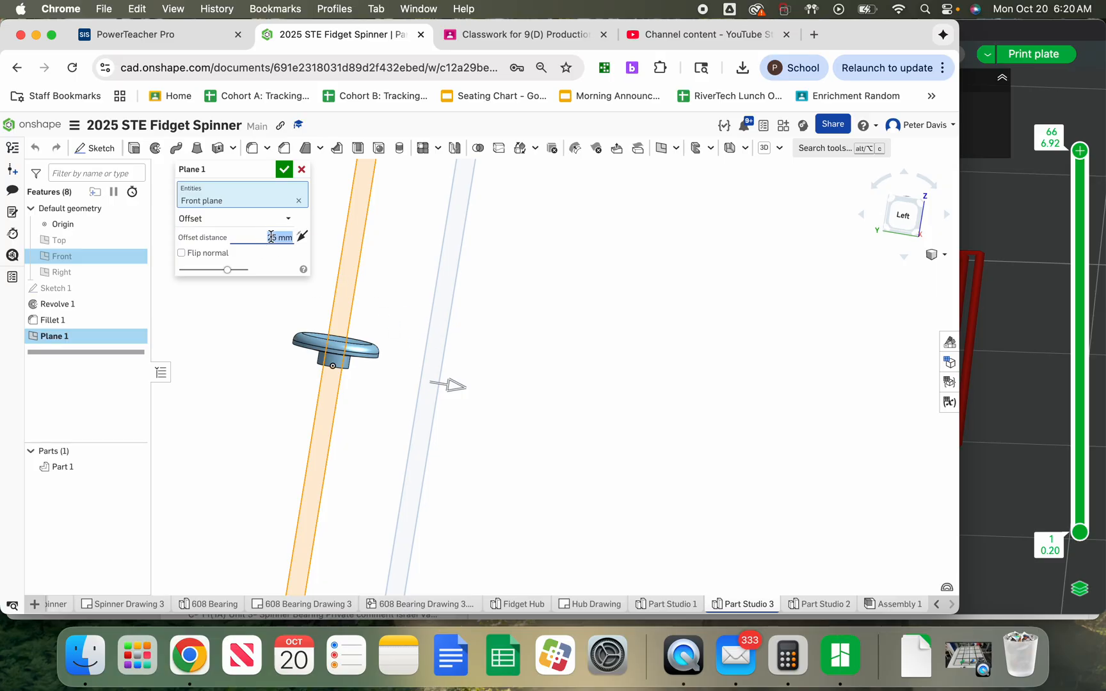
type("15")
key("Return")
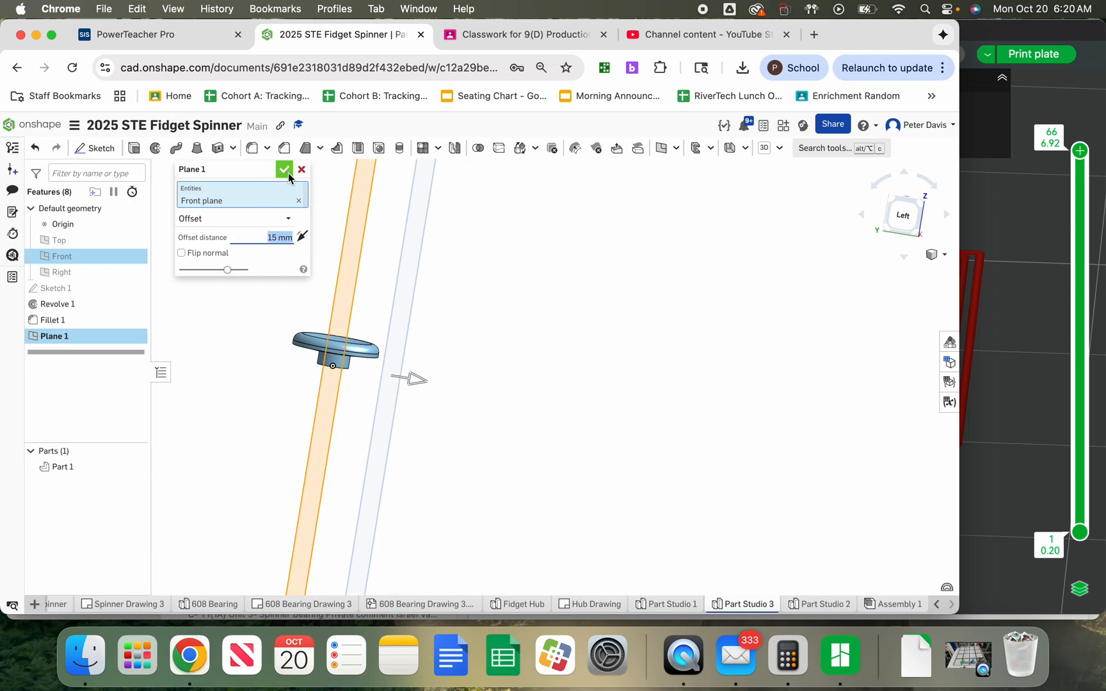
left_click(284, 169)
Start a new sketch on Plane 1, view it face-on, and hide the plane
right_click_drag(435, 408, 506, 398)
scroll(446, 409, "down", 4)
left_click(911, 220)
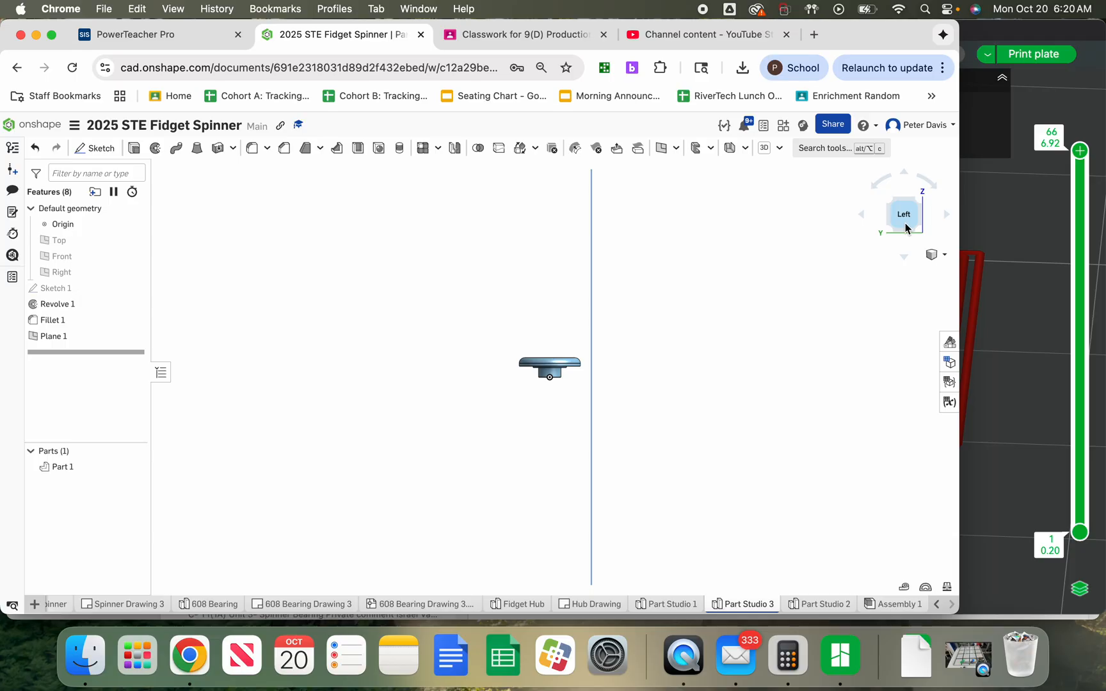
left_click(862, 218)
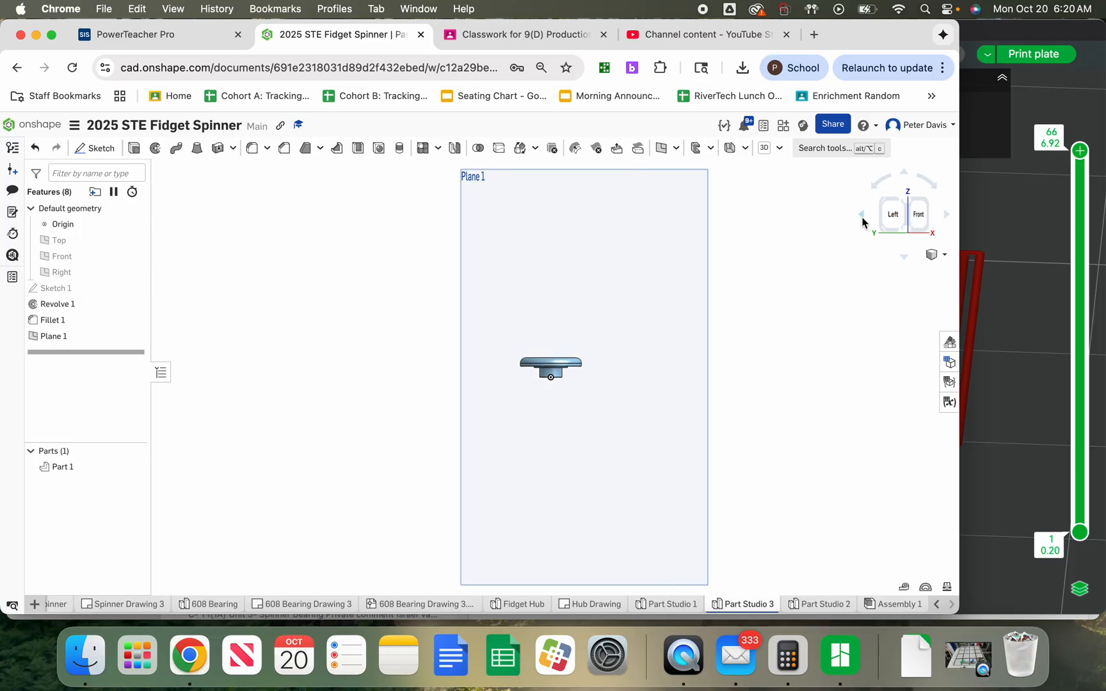
left_click(920, 215)
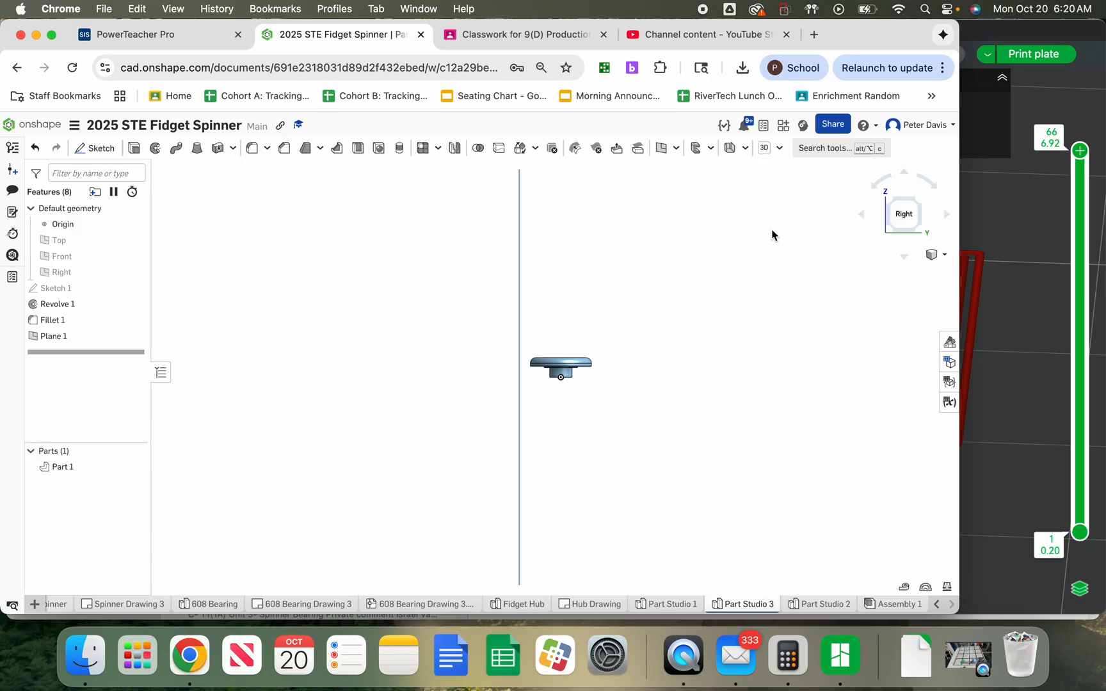
left_click(949, 221)
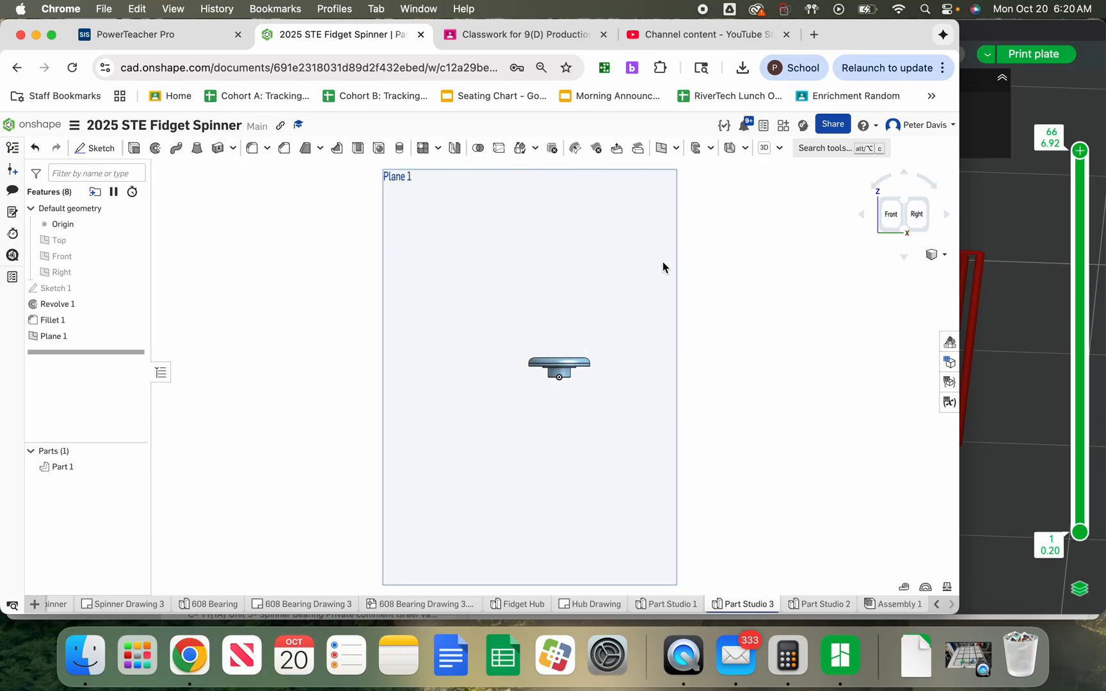
left_click(426, 213)
right_click(416, 211)
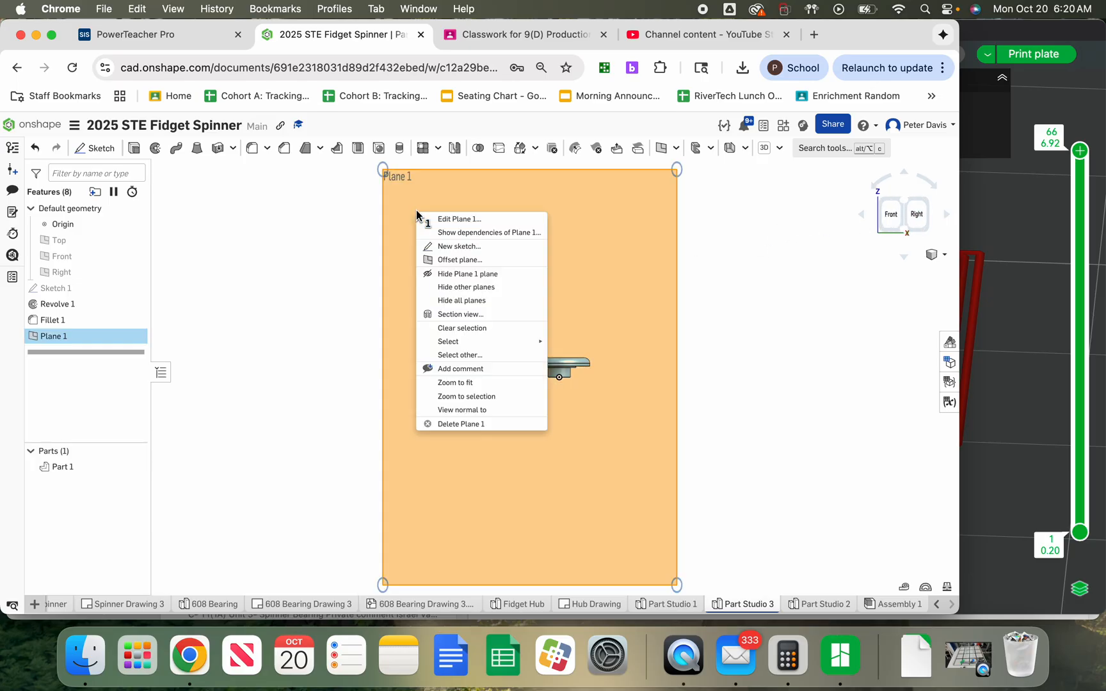
left_click(458, 247)
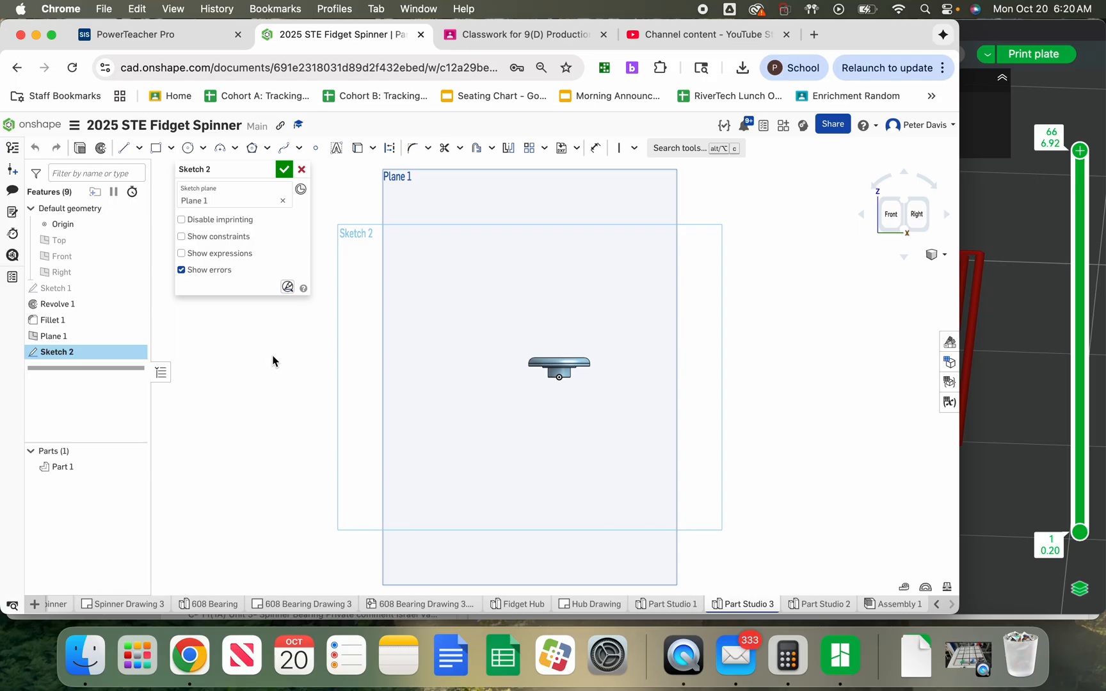
key("n")
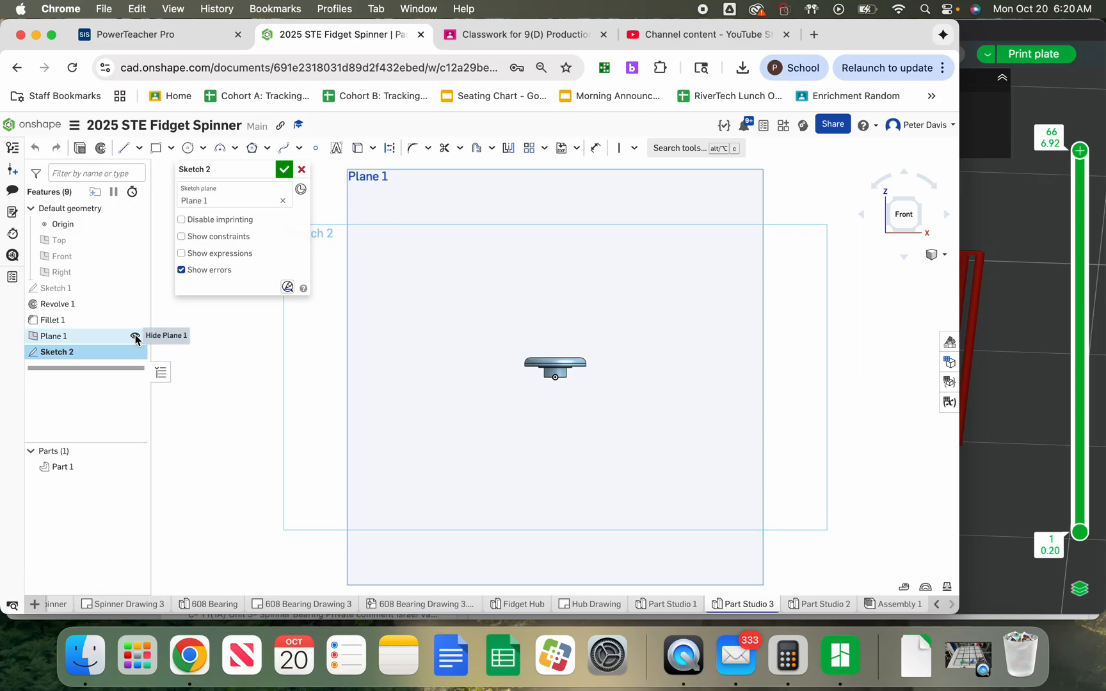
left_click(135, 336)
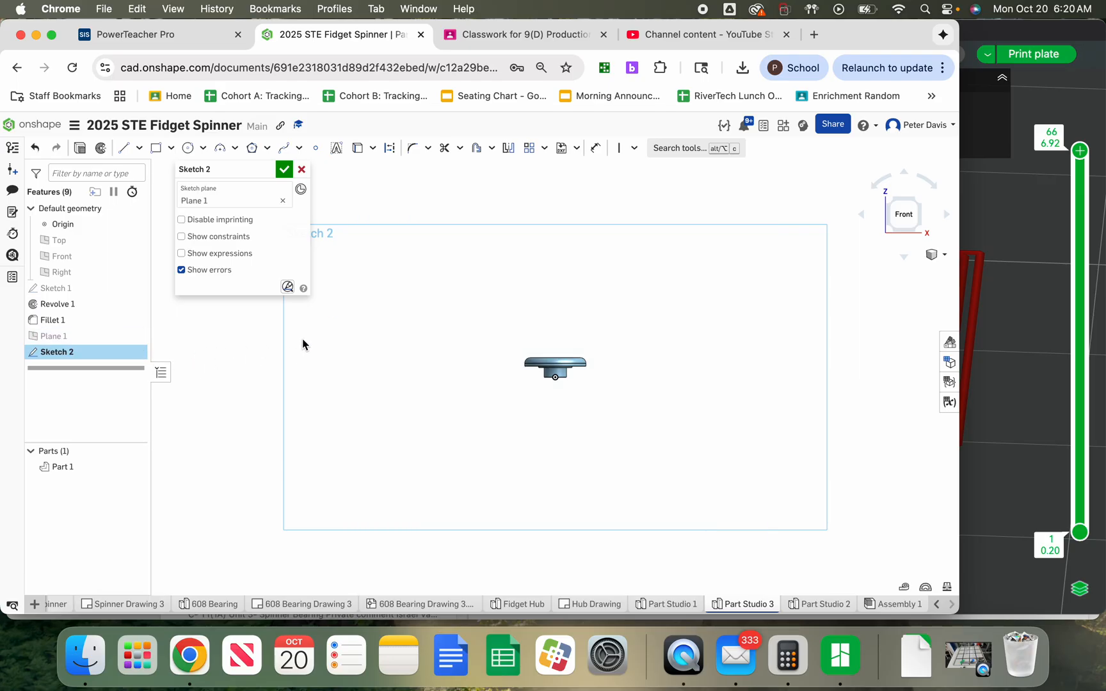
Add the sketch text "SENOR TECH ED" in a text box spanning the cap's rim from edge to edge
key("f")
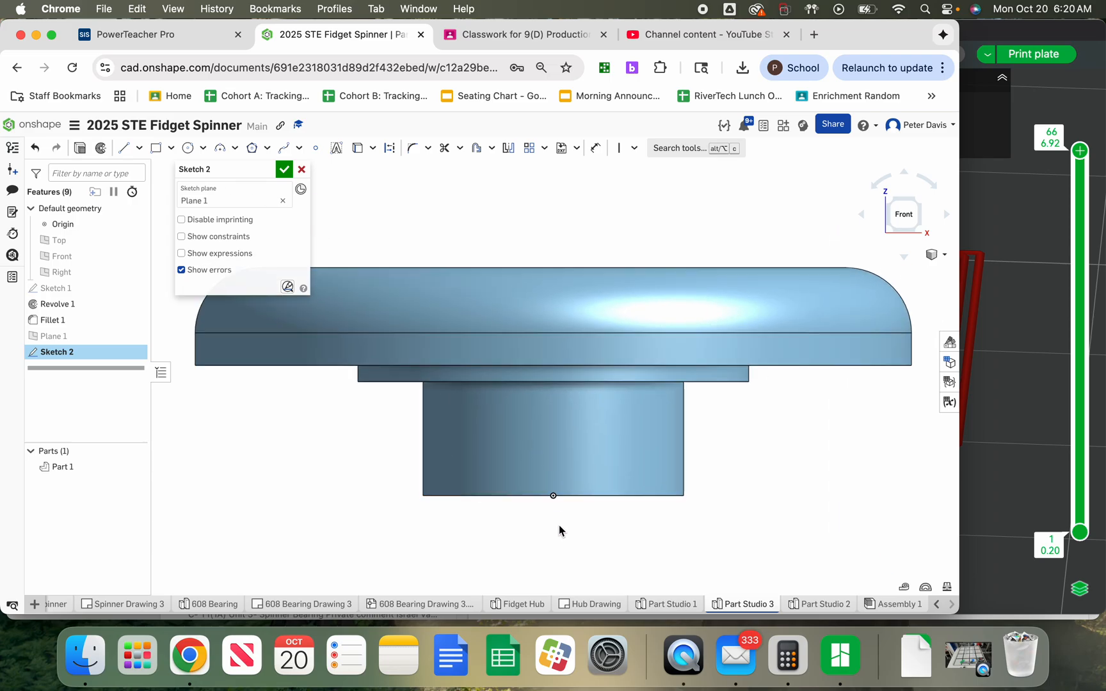
scroll(560, 516, "down", 2)
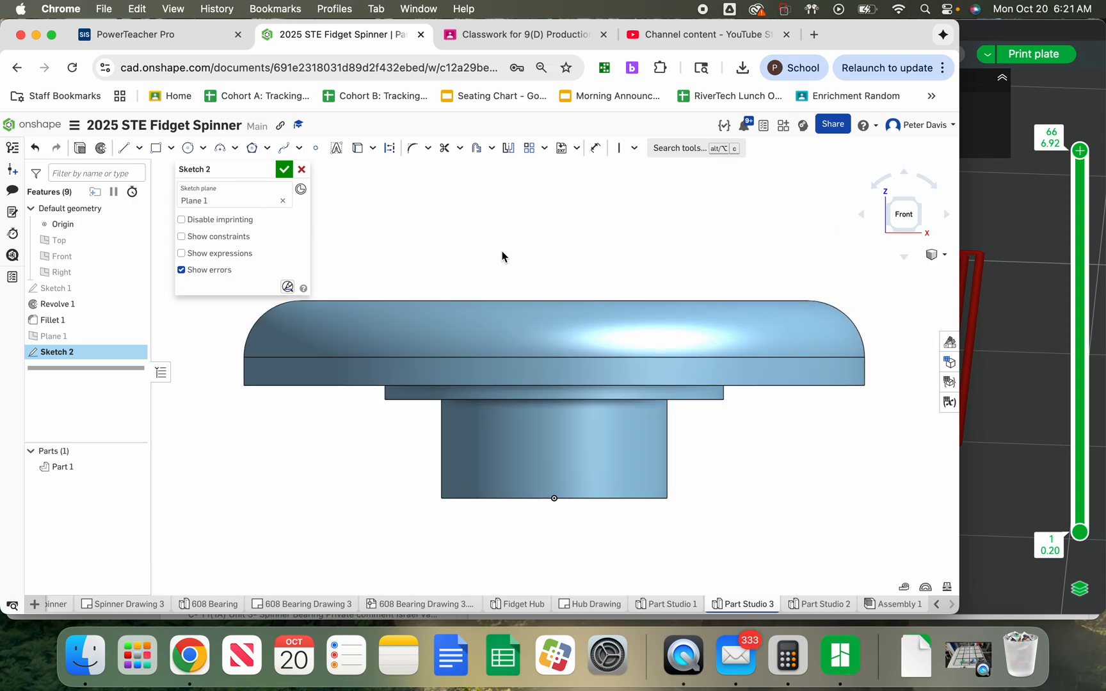
left_click(338, 150)
left_click(232, 385)
left_click(881, 307)
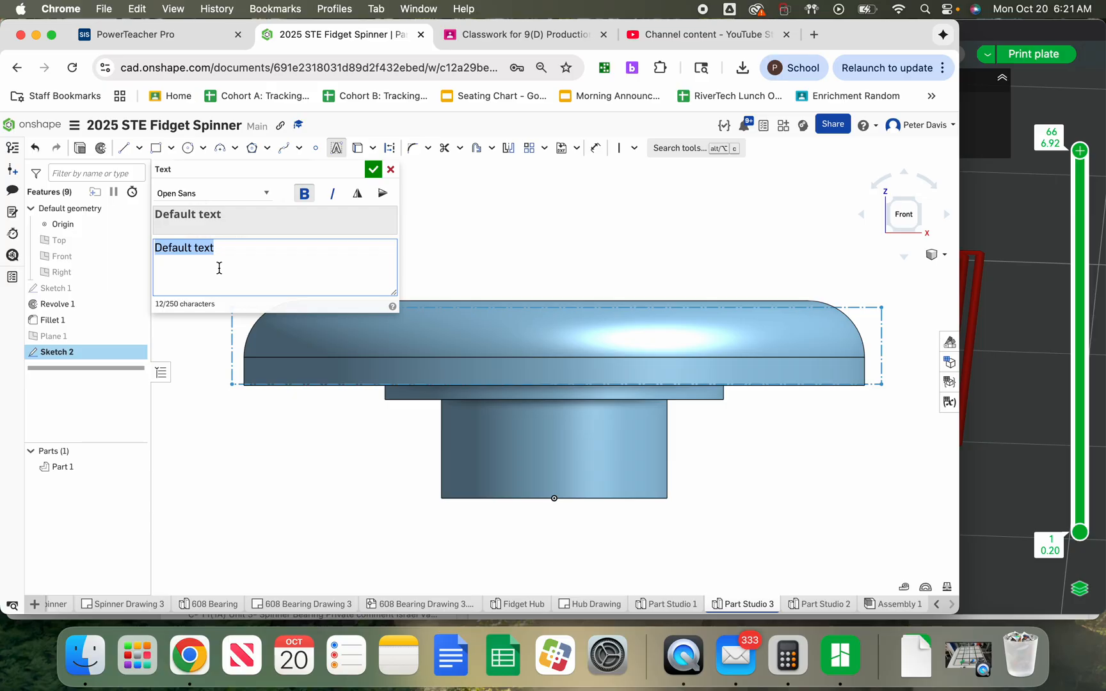
type("SE")
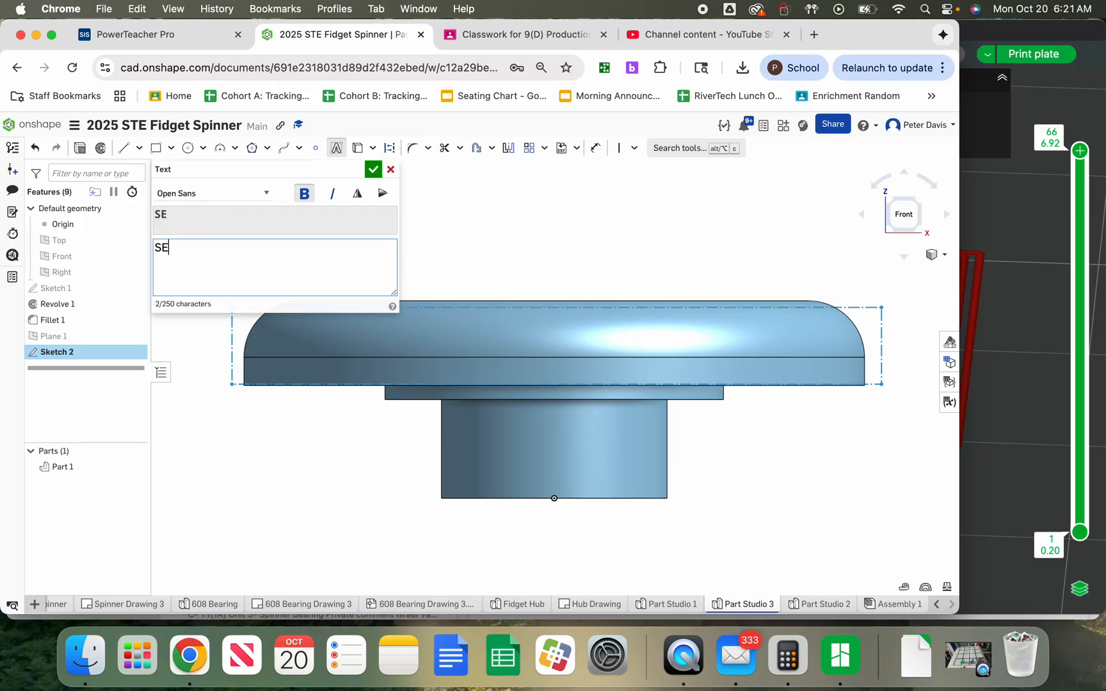
type("NOR TECH ED")
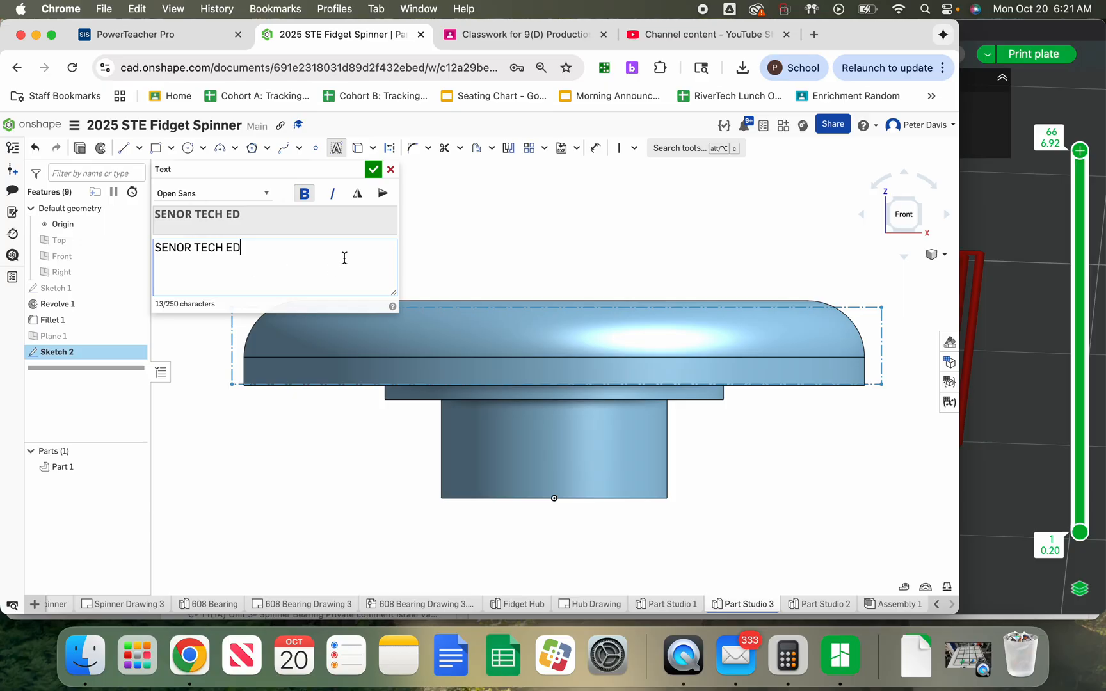
left_click(372, 169)
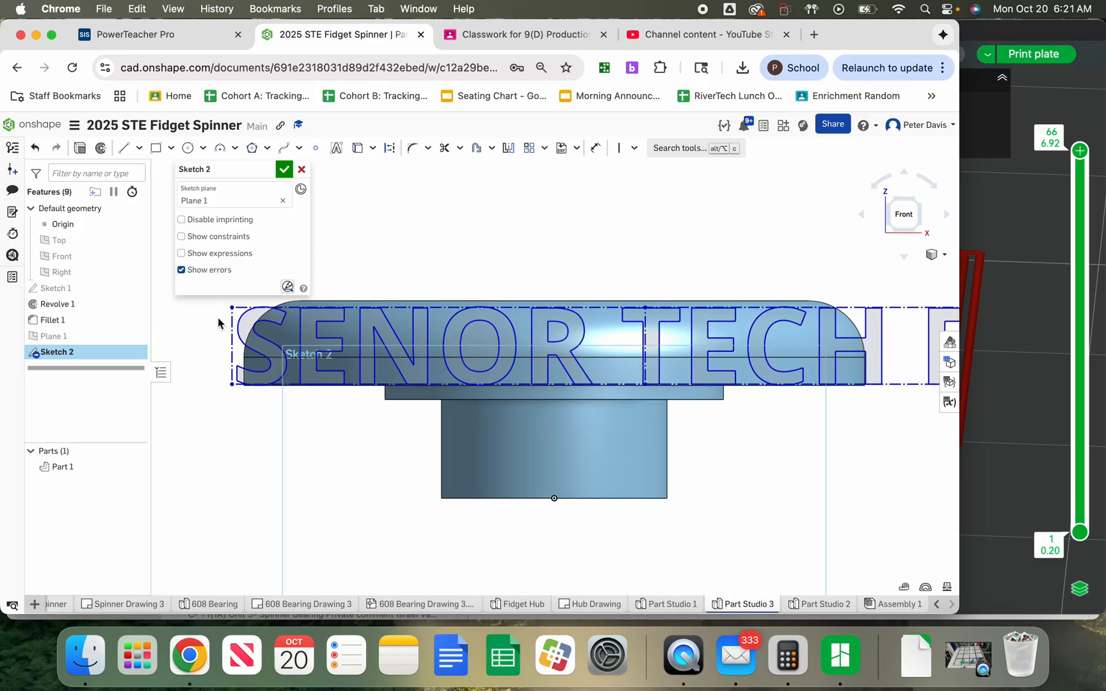
Roughly centre the text over the cap and scale it by 0.75 with the sketch Transform tool
scroll(217, 323, "down", 3)
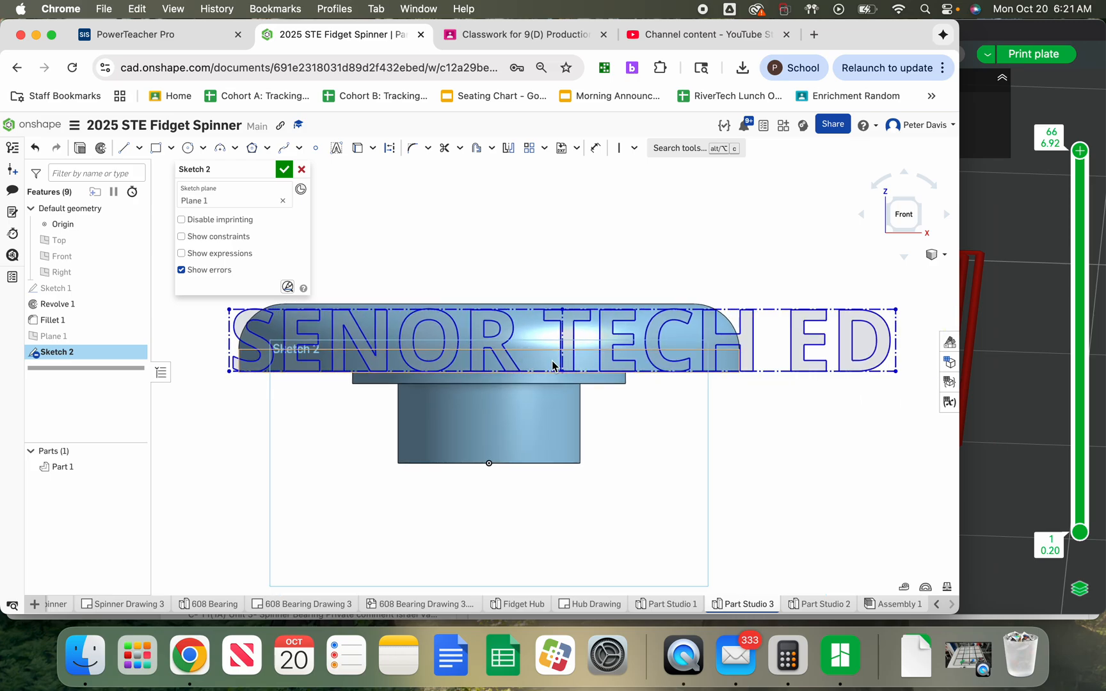
mouse_move(562, 367)
left_mouse_down()
mouse_move(464, 365)
mouse_move(538, 366)
mouse_move(479, 367)
mouse_move(501, 361)
left_mouse_up()
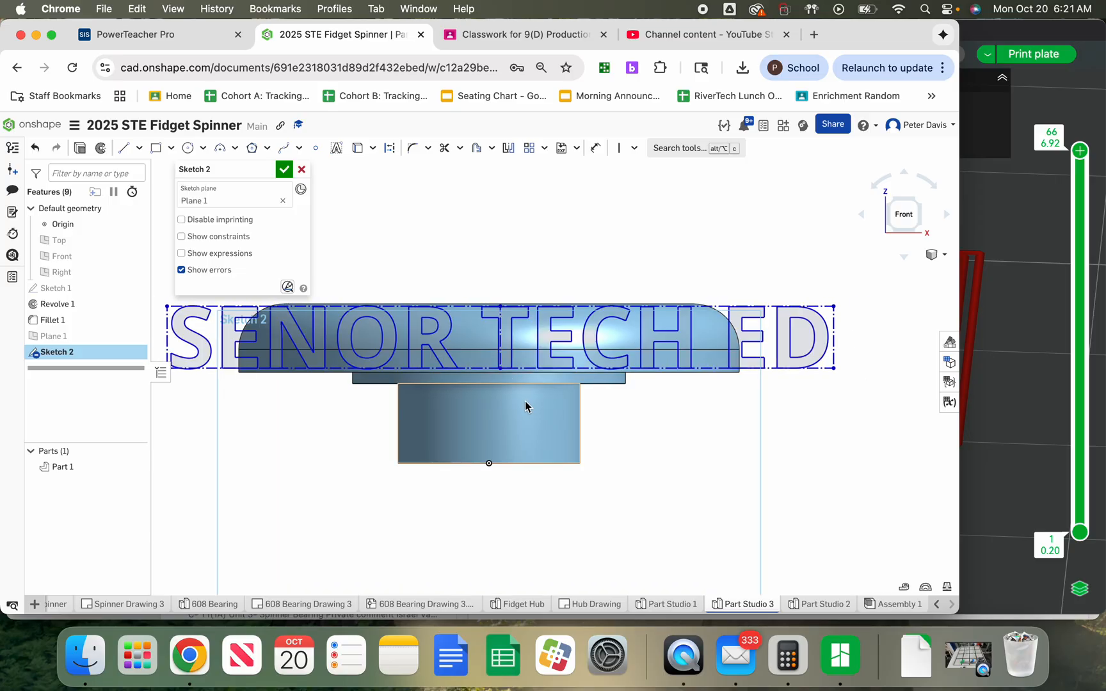
left_click(501, 362)
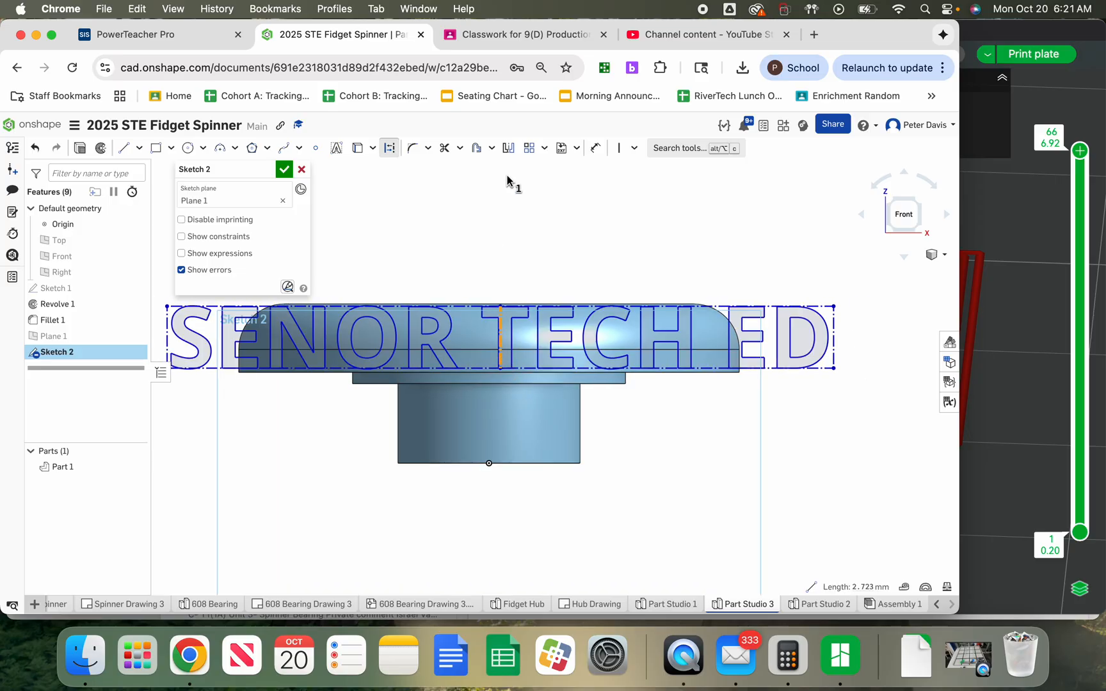
left_click(544, 154)
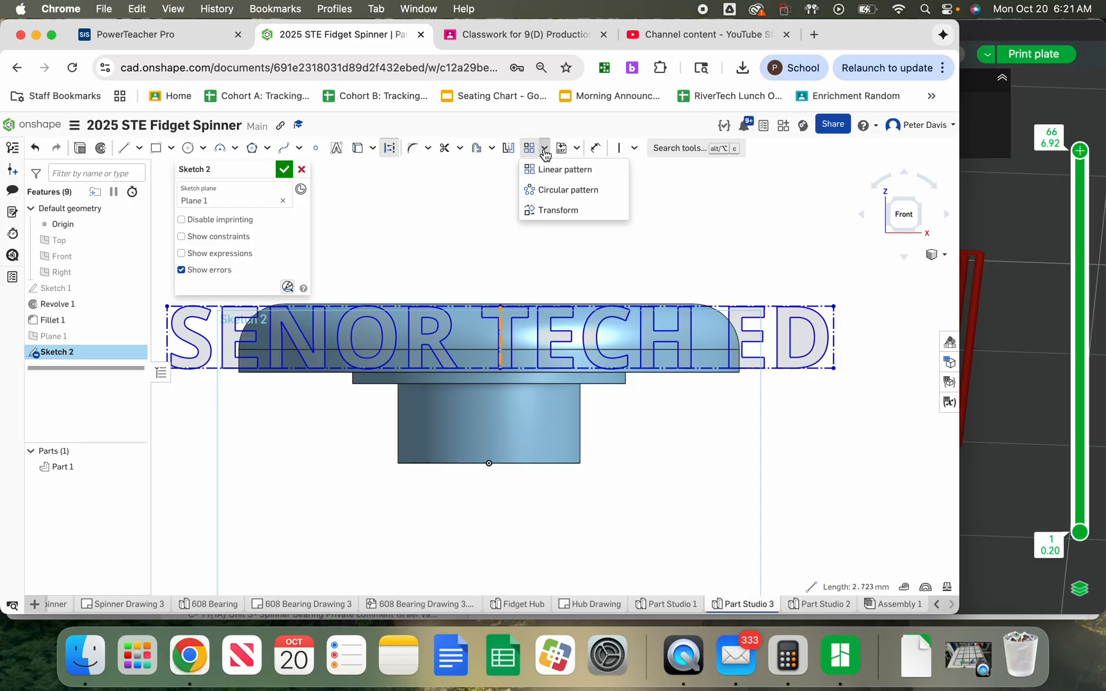
left_click(558, 211)
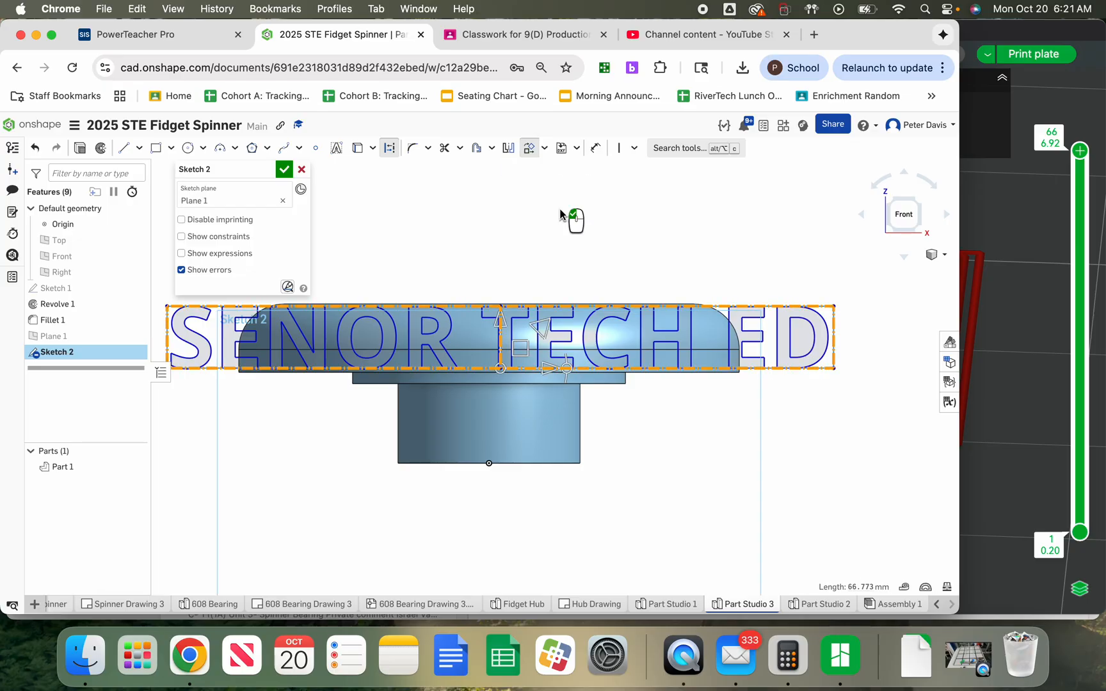
mouse_move(535, 379)
left_mouse_down()
mouse_move(656, 373)
mouse_move(498, 371)
mouse_move(527, 371)
mouse_move(491, 342)
mouse_move(491, 327)
mouse_move(488, 359)
mouse_move(526, 333)
left_mouse_up()
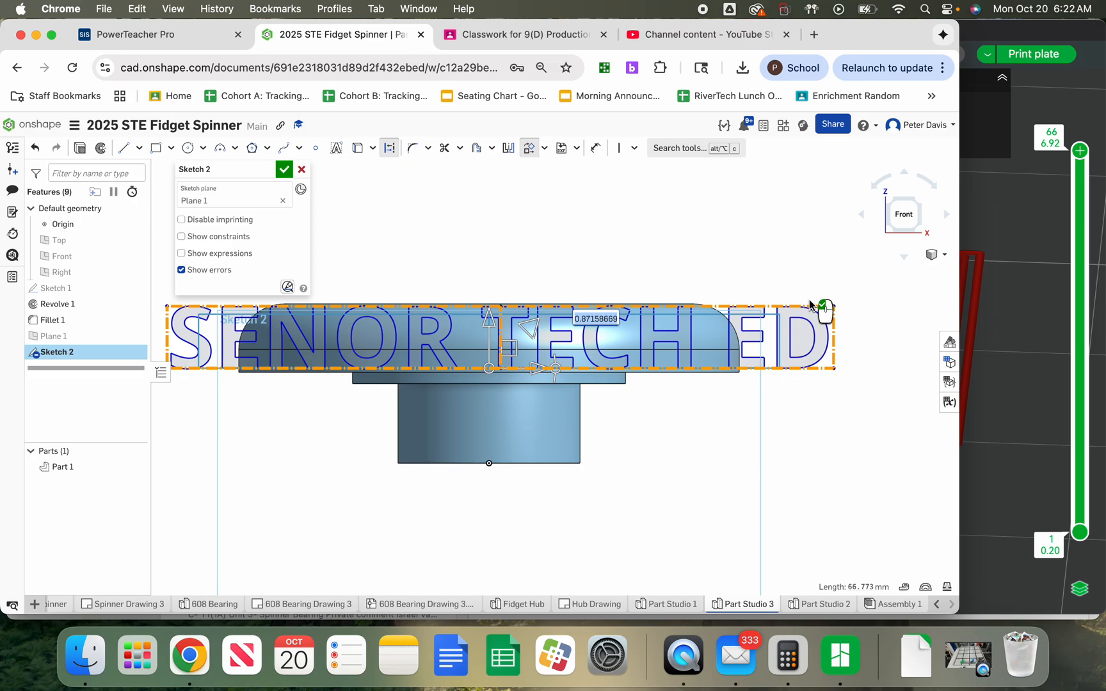
key("BackSpace")
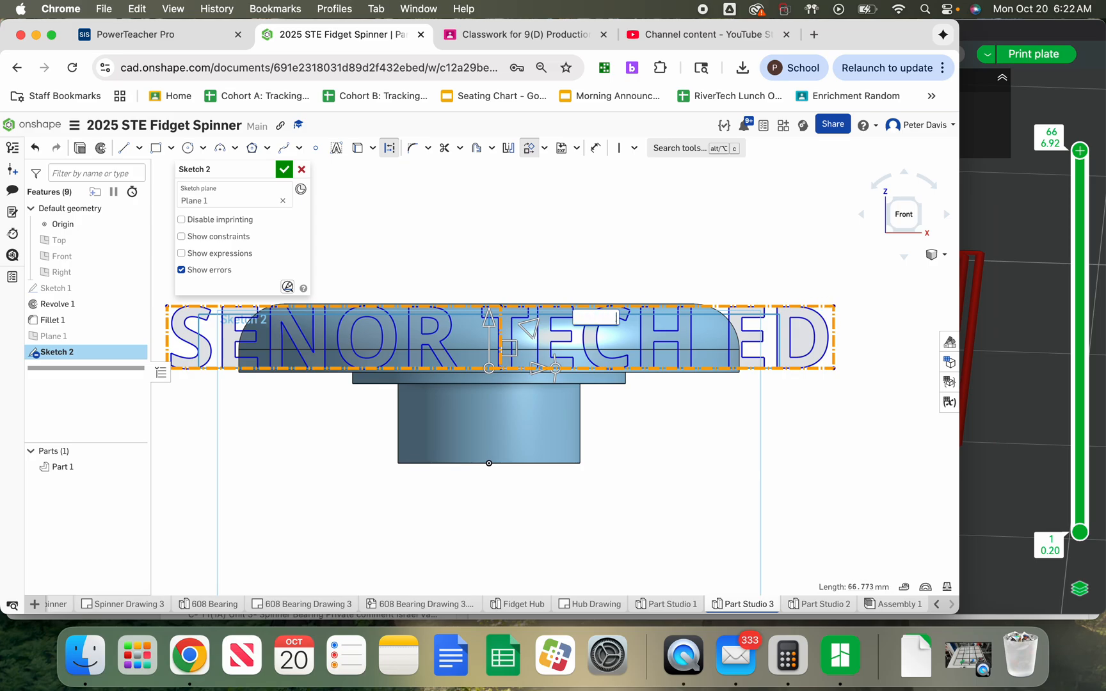
key("Return")
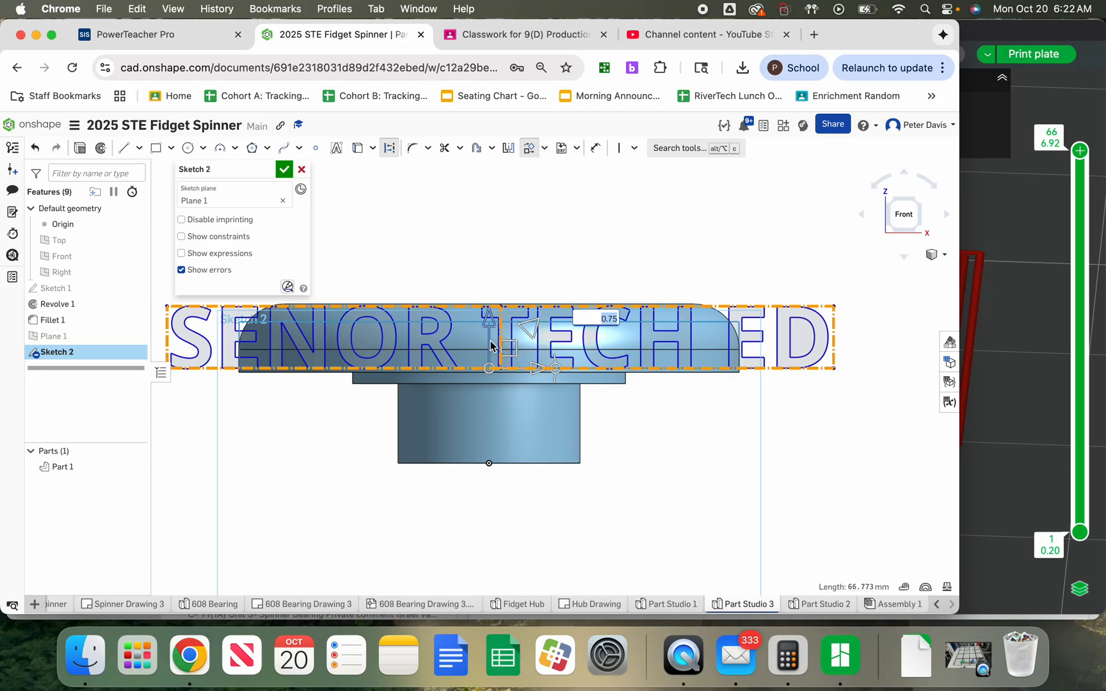
Shift the scaled text up about 0.24 mm, apply the transform, and finish the sketch
left_click_drag(490, 347, 489, 340)
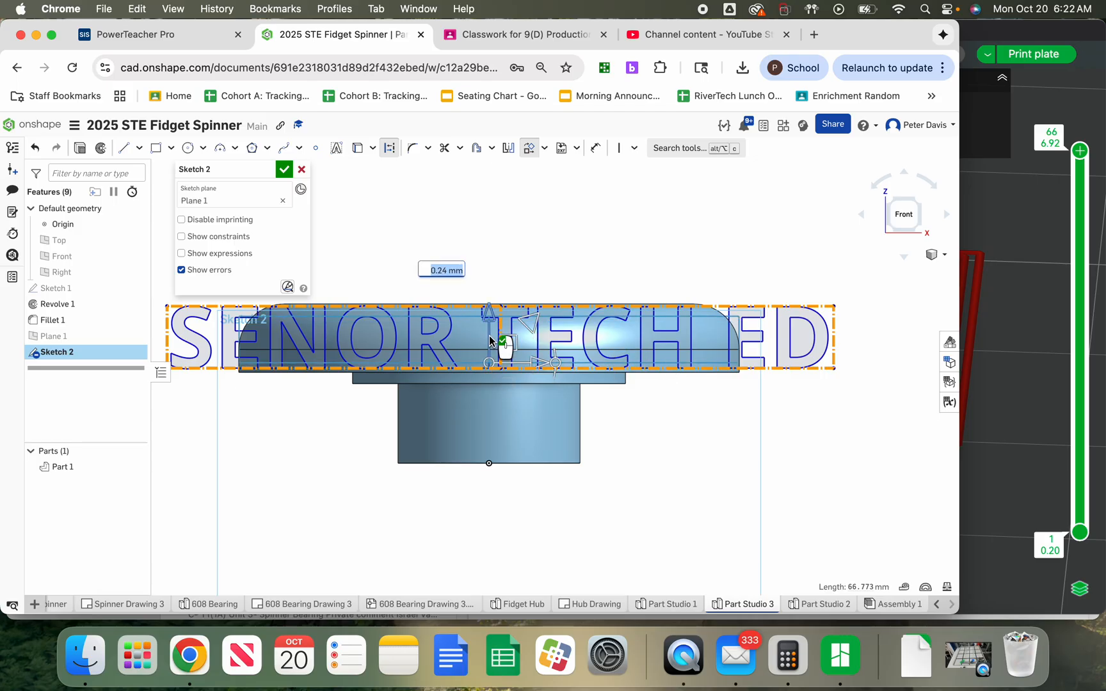
left_click(506, 243)
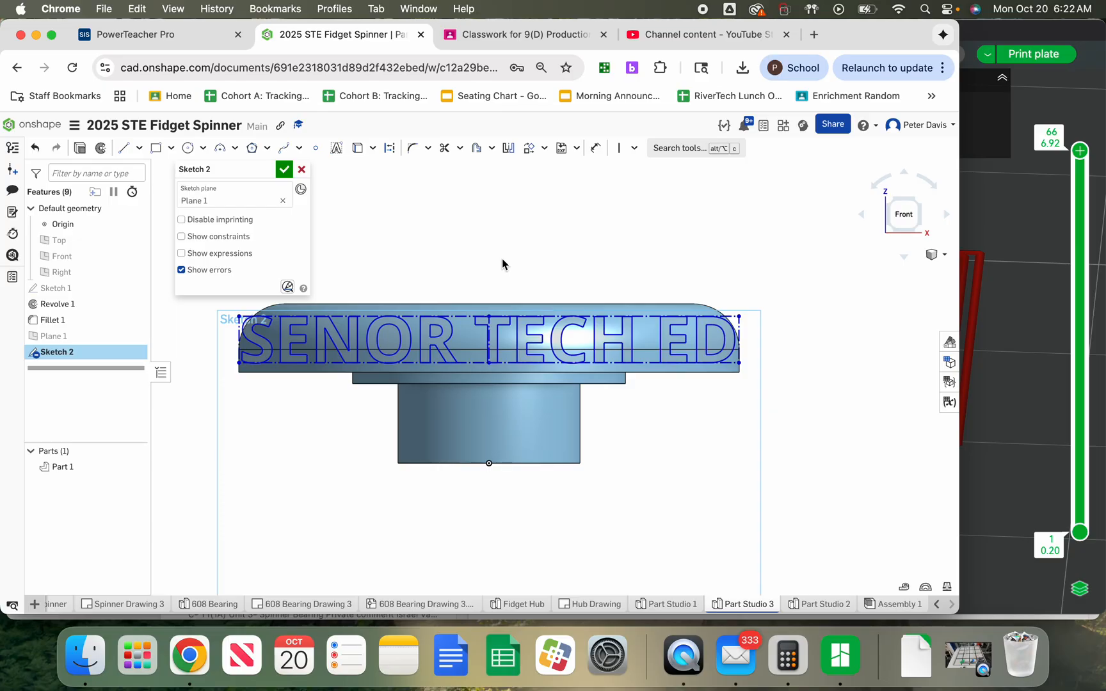
left_click(285, 169)
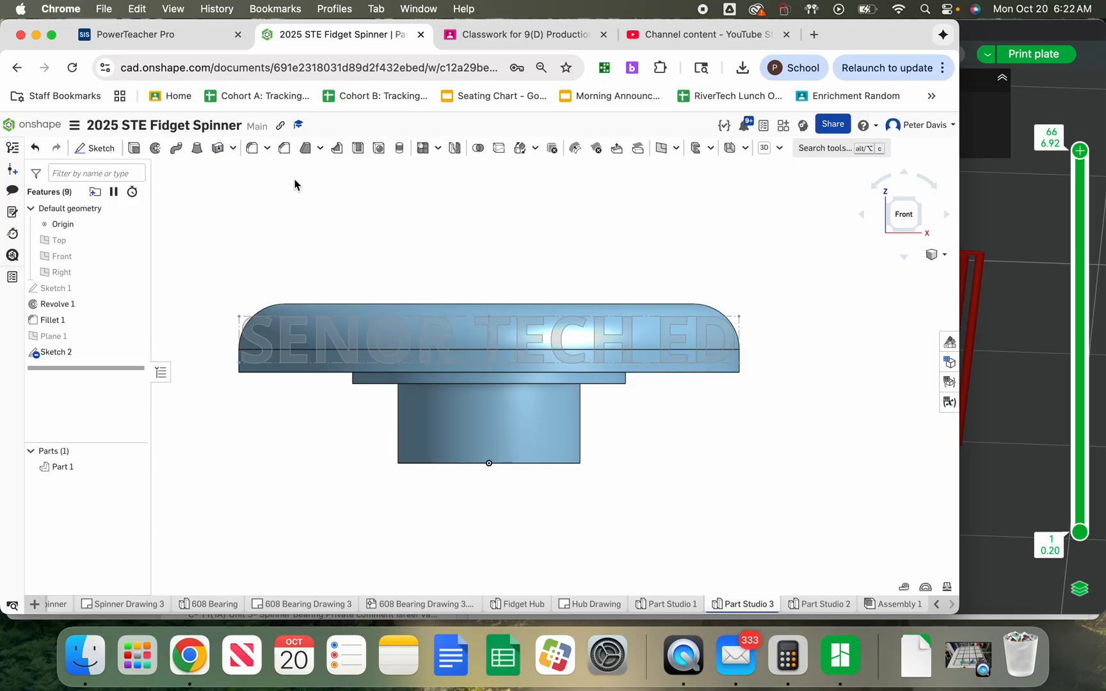
left_click(888, 202)
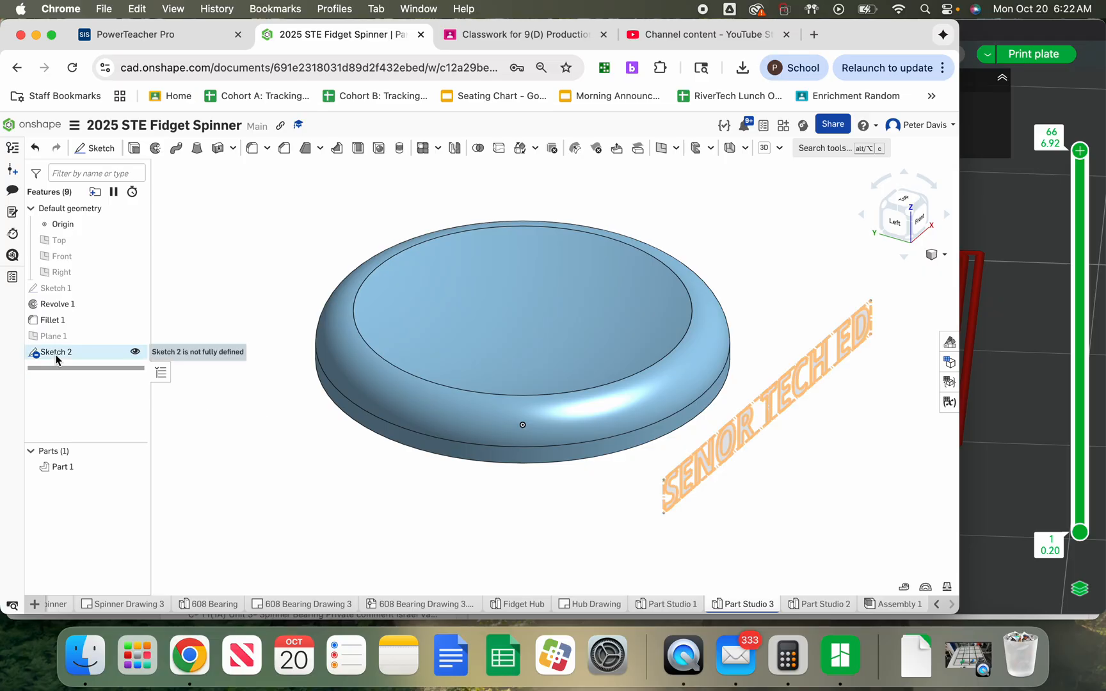
Wrap the Sketch 2 lettering as a solid around the cylindrical side face of the cap
left_click(535, 151)
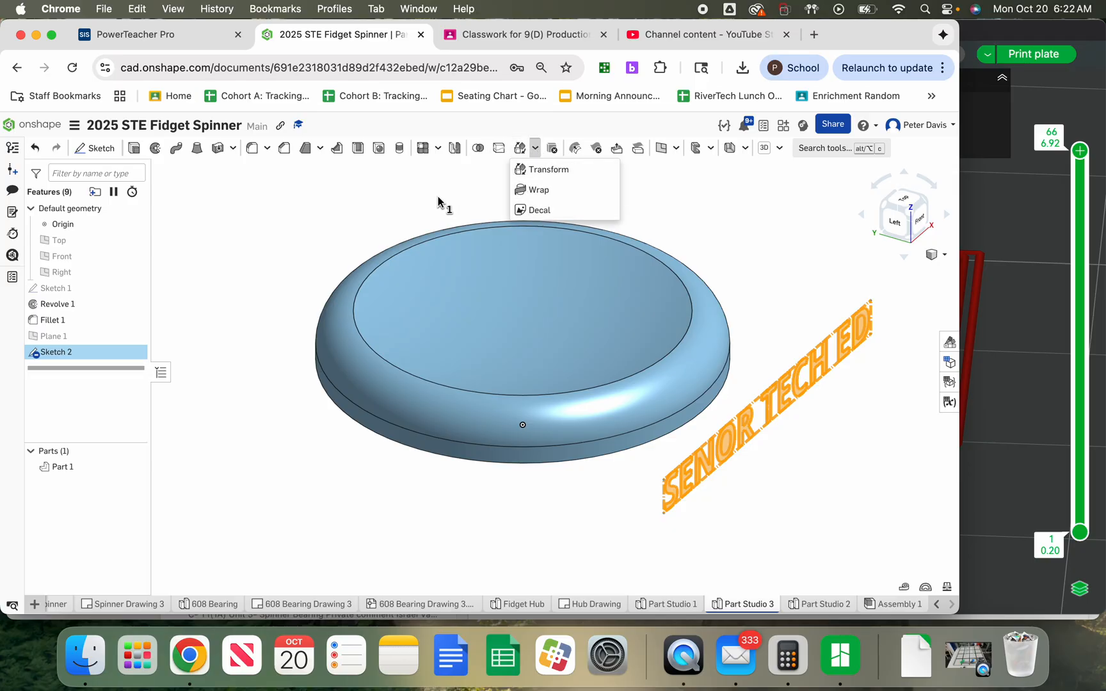
left_click(484, 123)
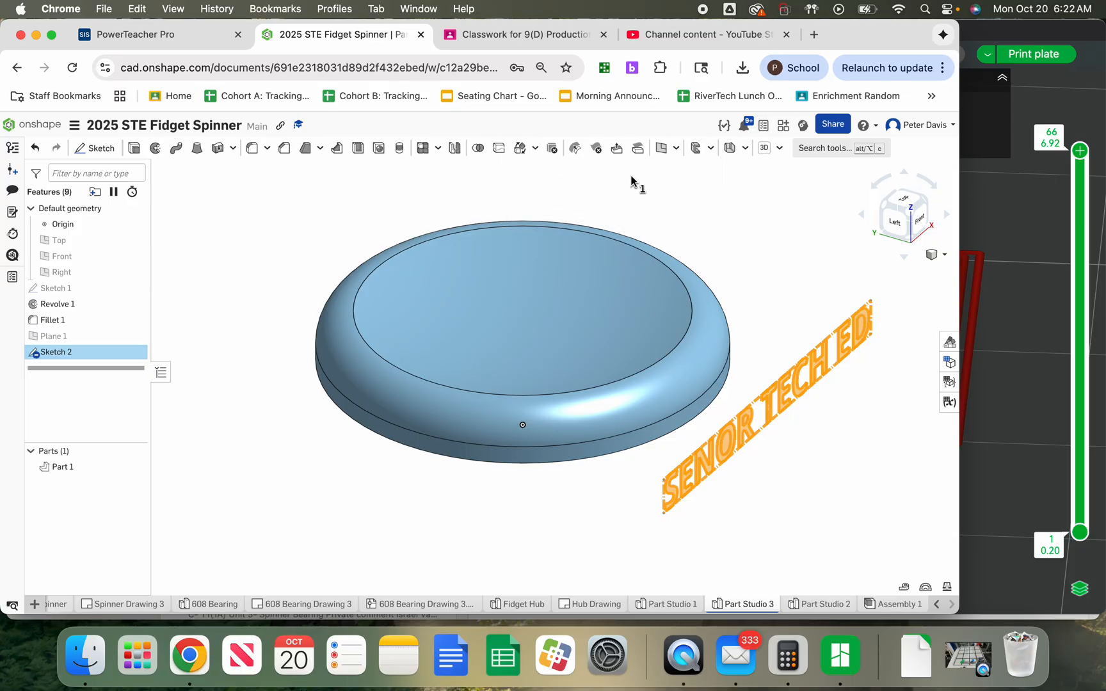
left_click(813, 151)
type("wrap")
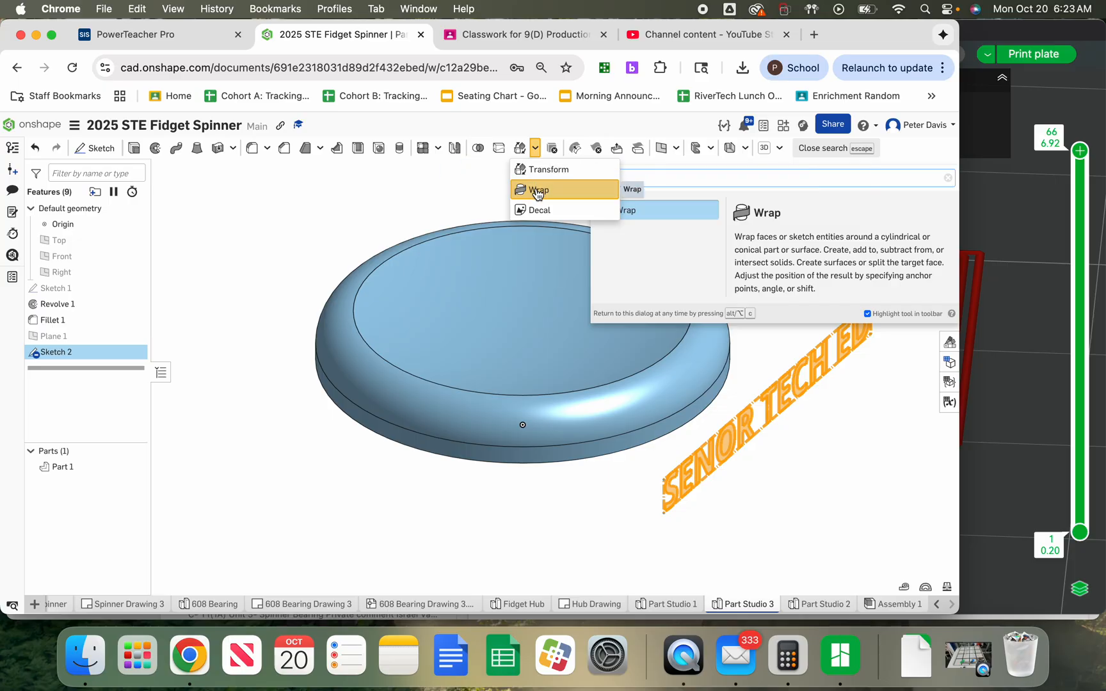
left_click(536, 190)
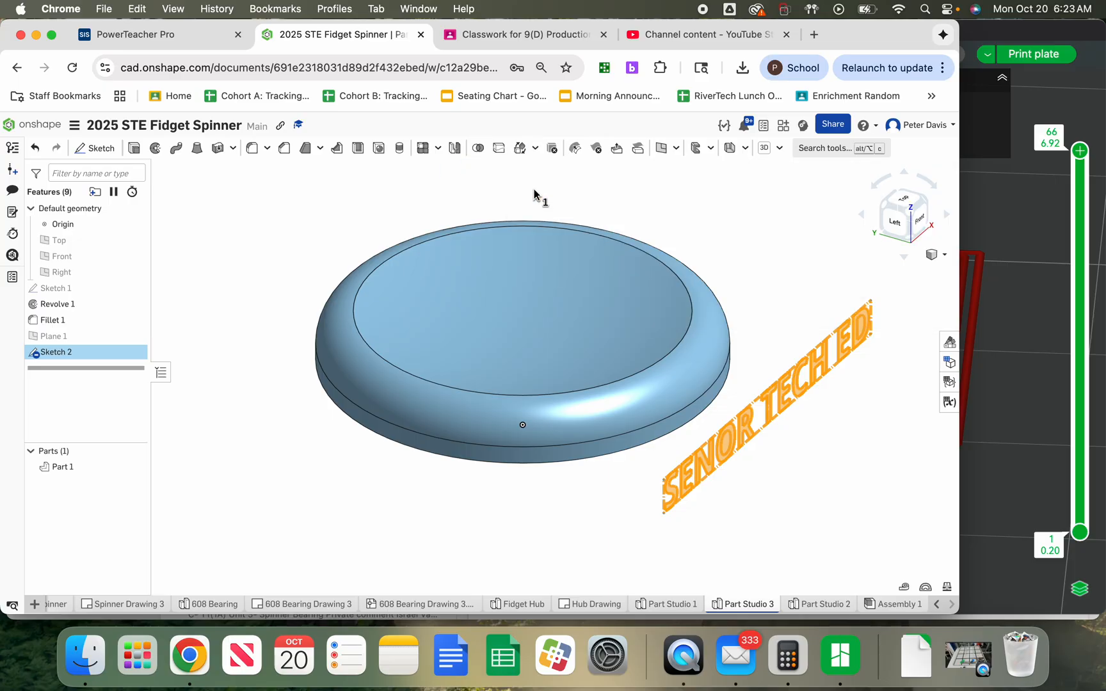
left_click(535, 149)
left_click(536, 190)
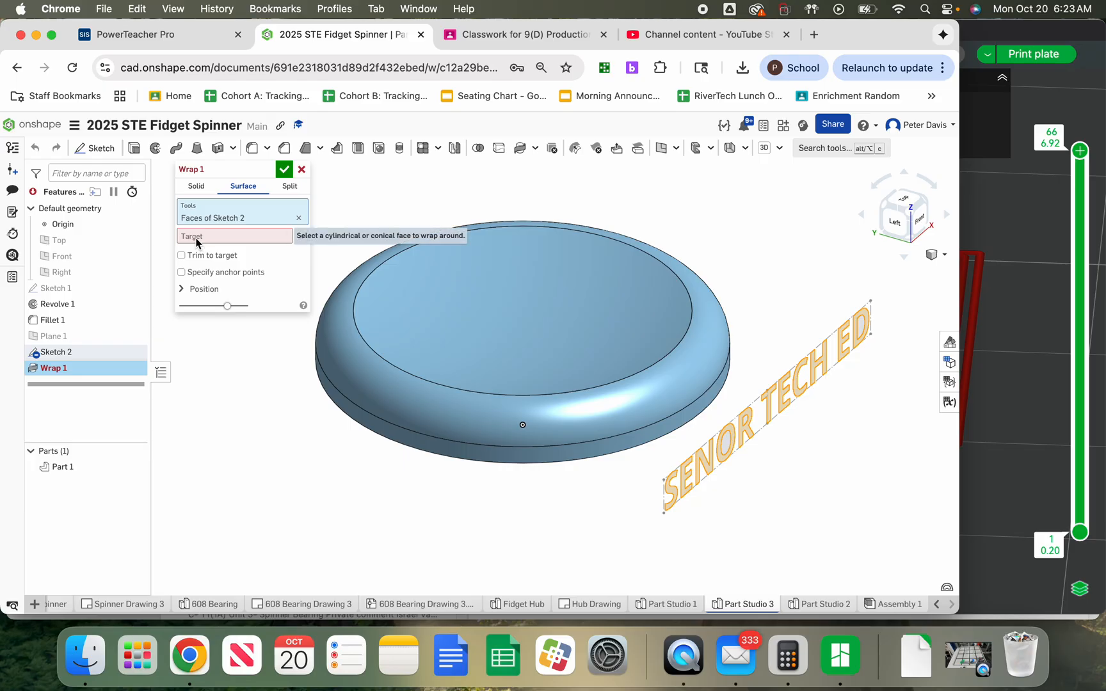
left_click(197, 187)
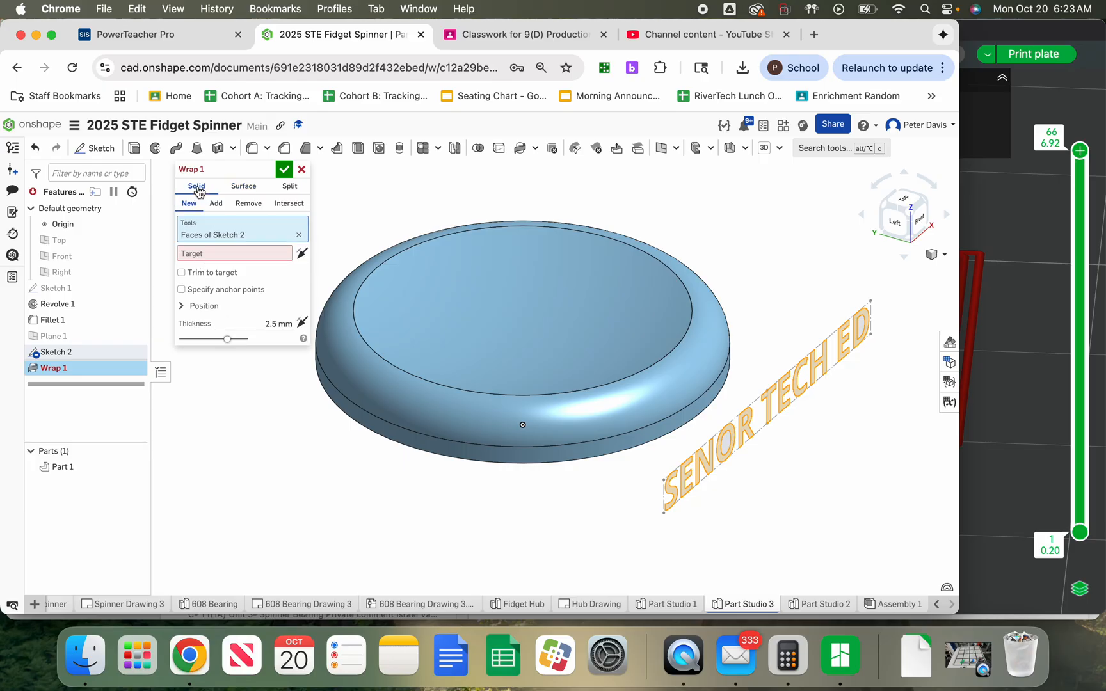
left_click(627, 442)
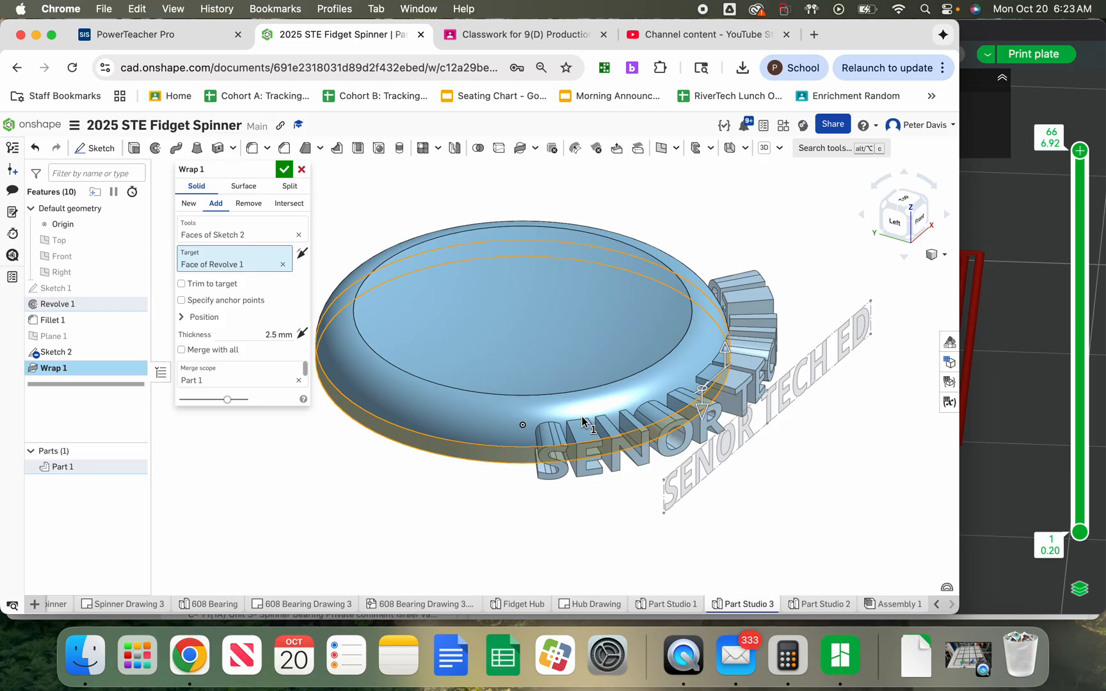
Make the wrap remove material from the cap and set its thickness to 0.5 mm
left_click(250, 205)
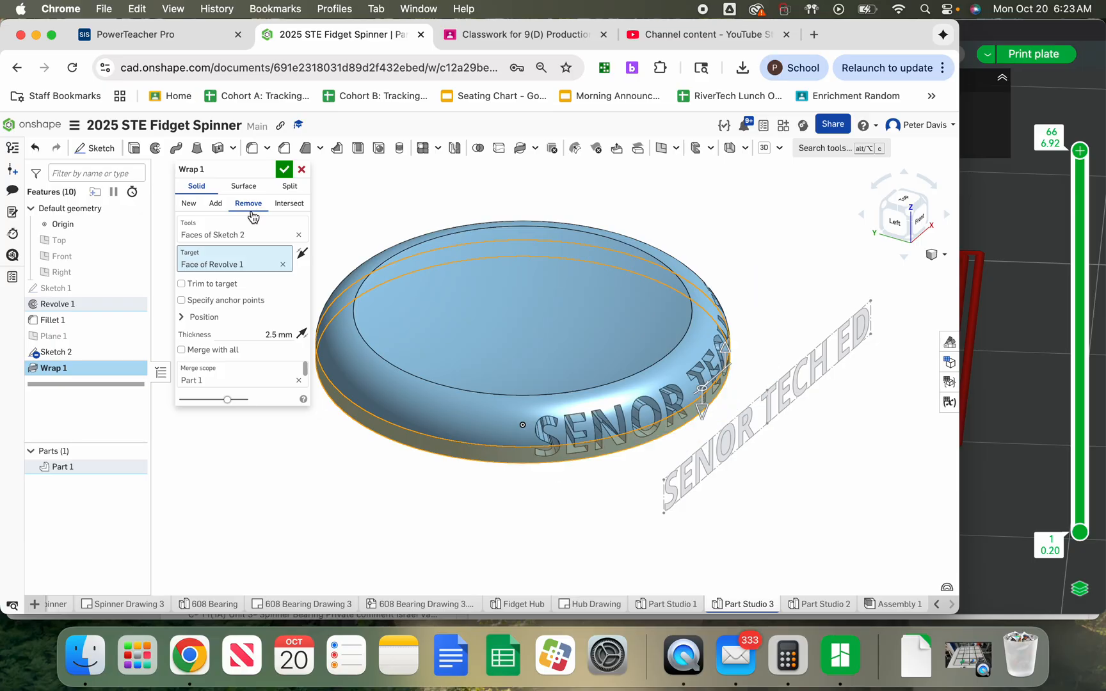
left_click(257, 335)
key("BackSpace")
key("Return")
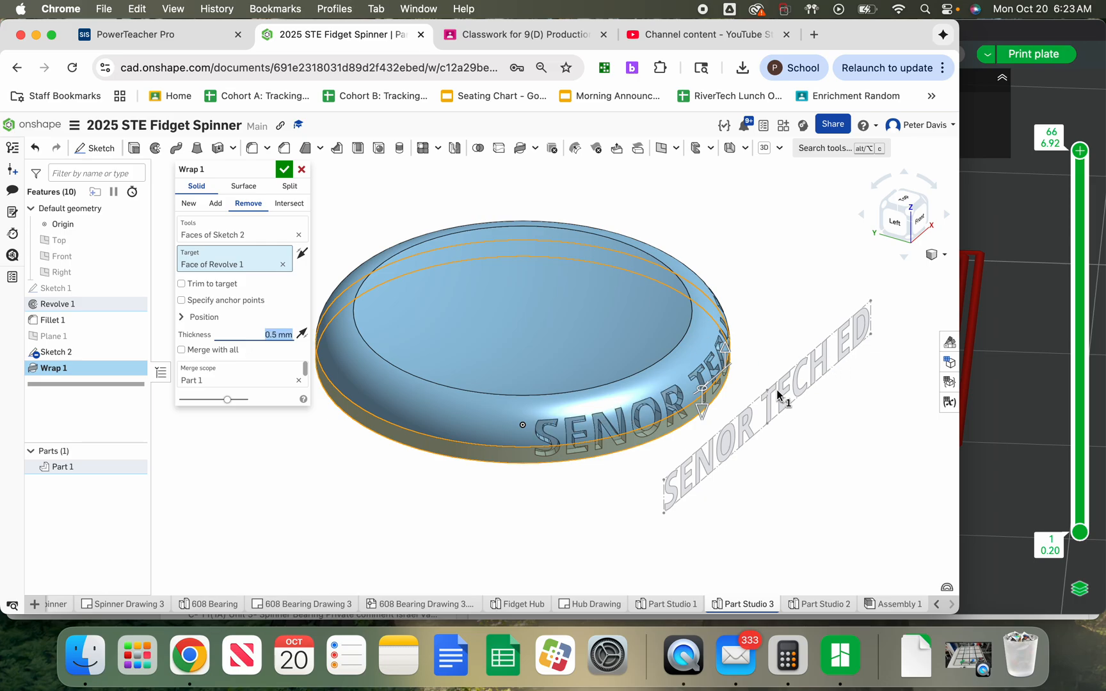
Set the wrap's thickness to 0.75 mm, enable Merge with all, and accept the feature
scroll(650, 402, "up", 2)
scroll(651, 402, "up", 5)
right_click_drag(656, 403, 625, 406)
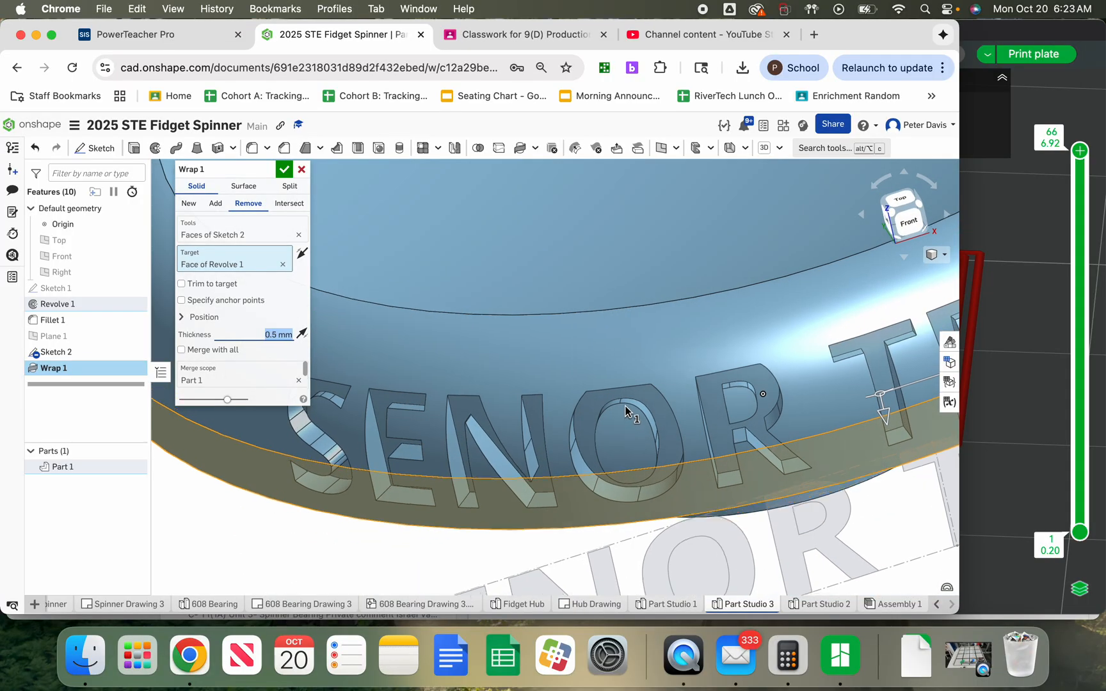
scroll(652, 365, "down", 5)
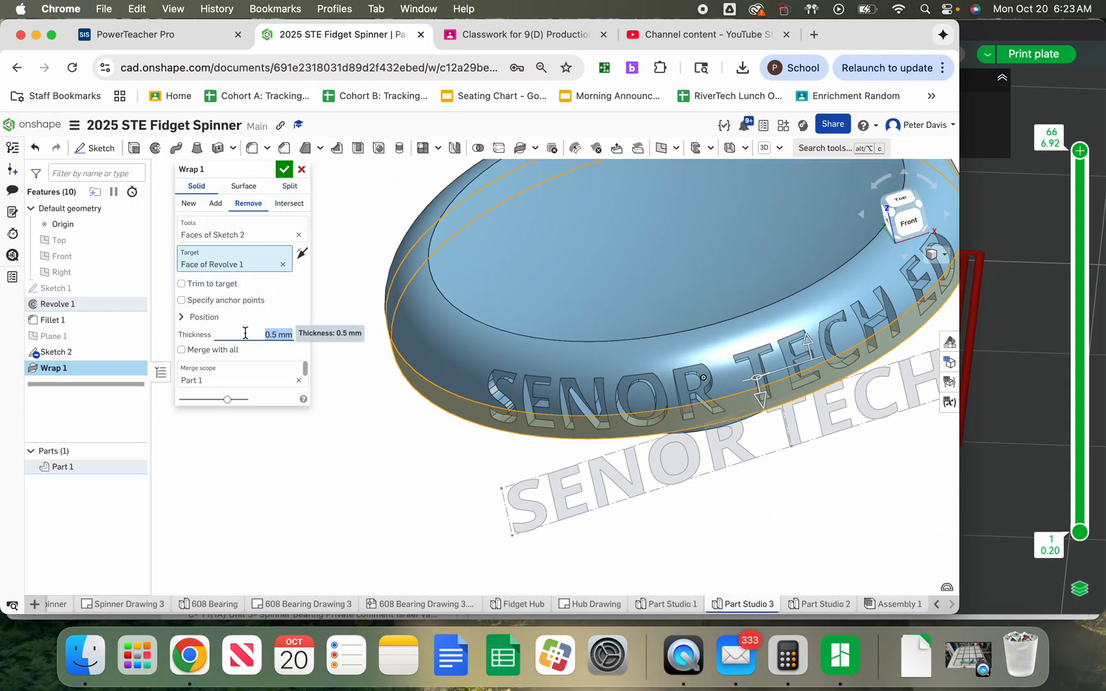
key("BackSpace")
key("Return")
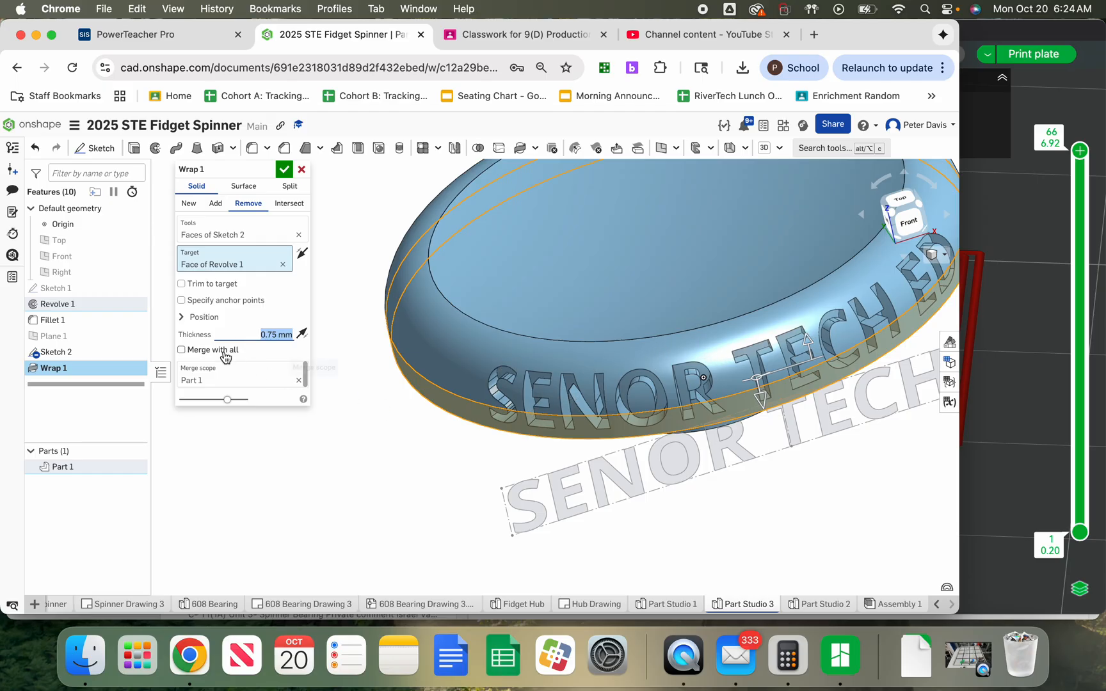
left_click(182, 350)
left_click(284, 169)
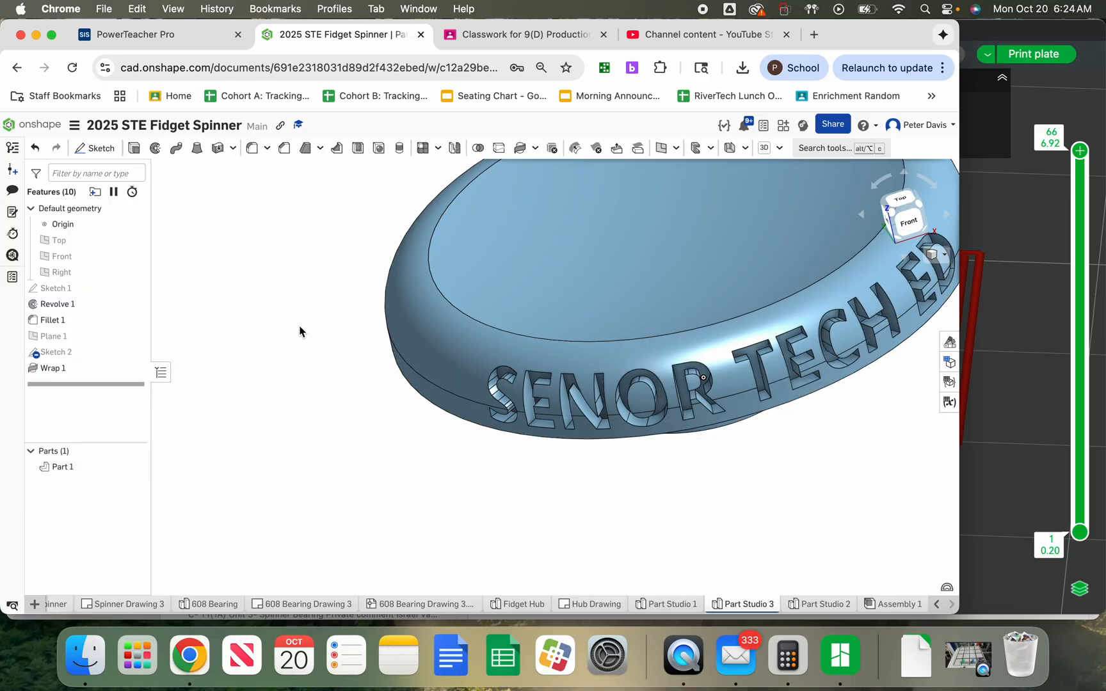
scroll(265, 342, "down", 3)
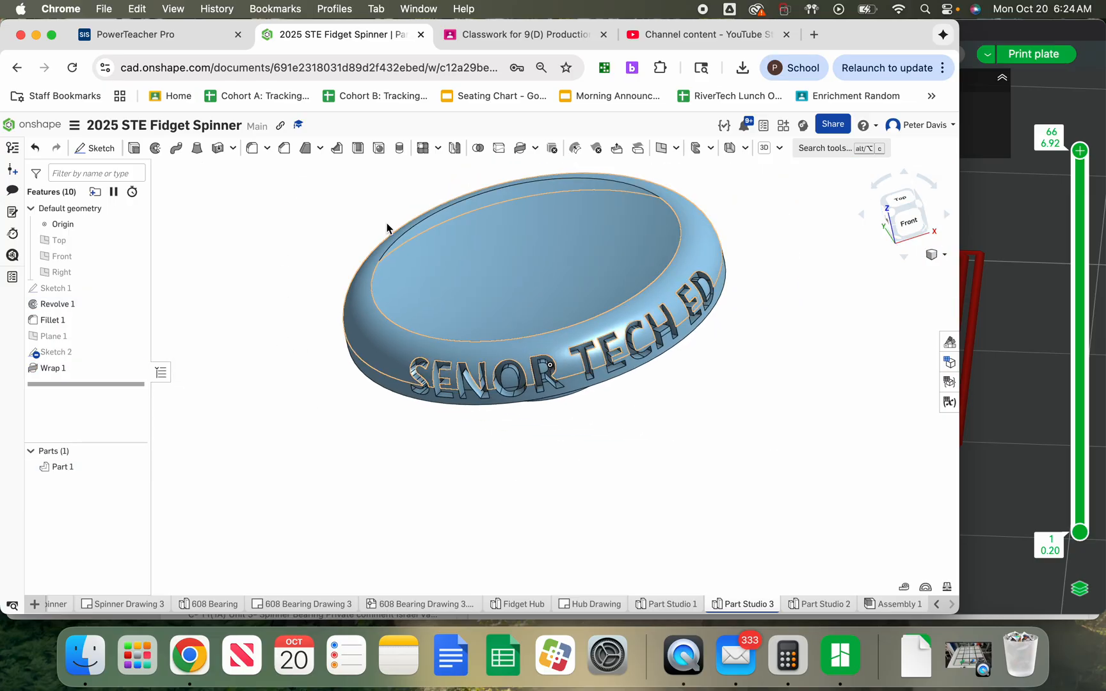
scroll(405, 189, "up", 2)
right_click_drag(410, 216, 352, 390)
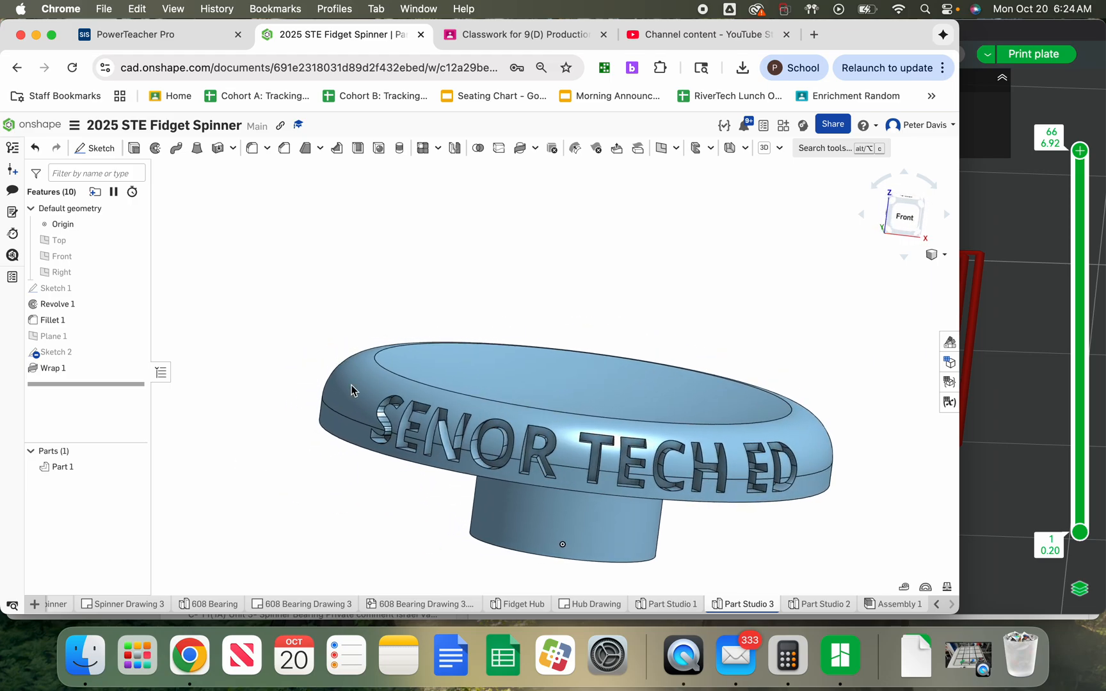